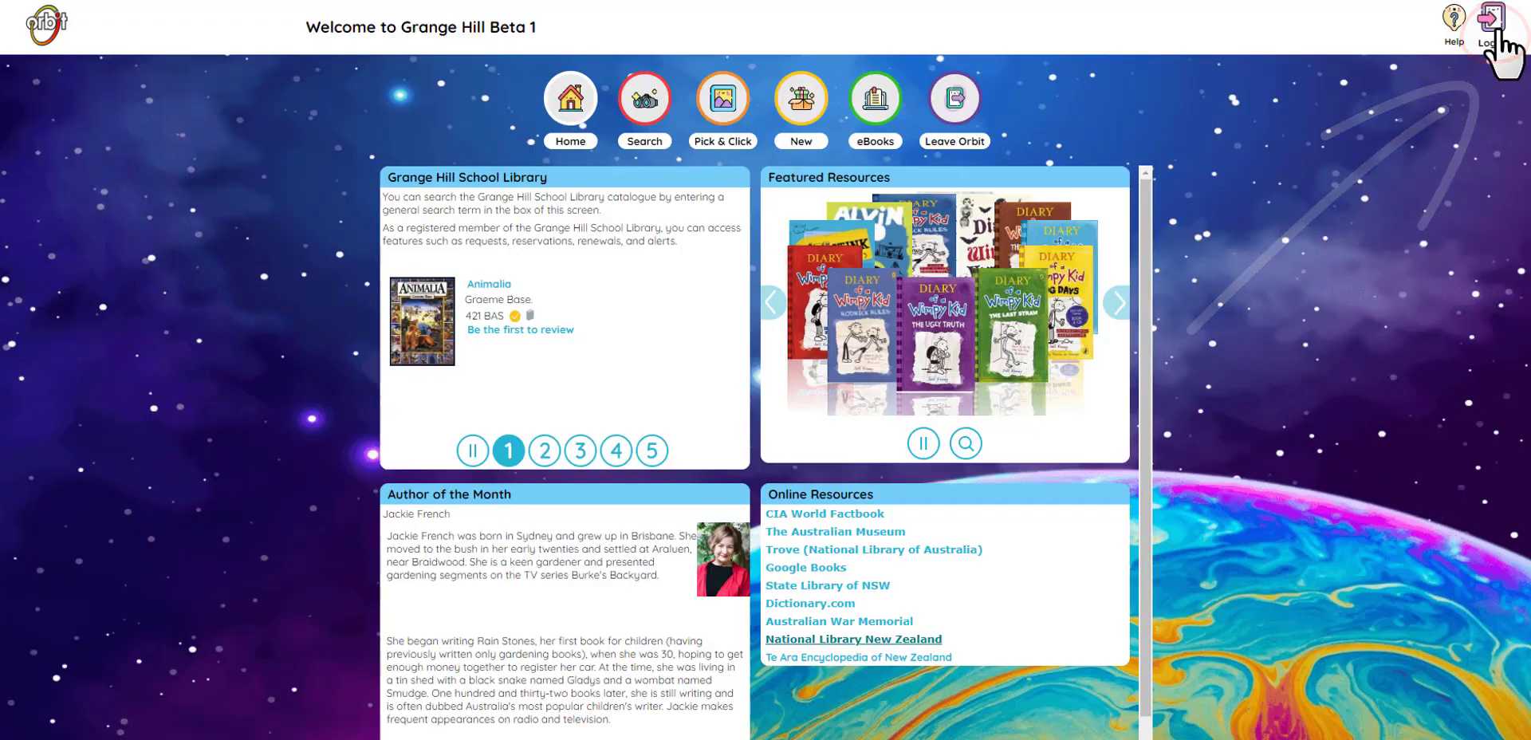
Step: Sign in to the Grange Hill School Library catalogue with the student's username and password
click(1491, 24)
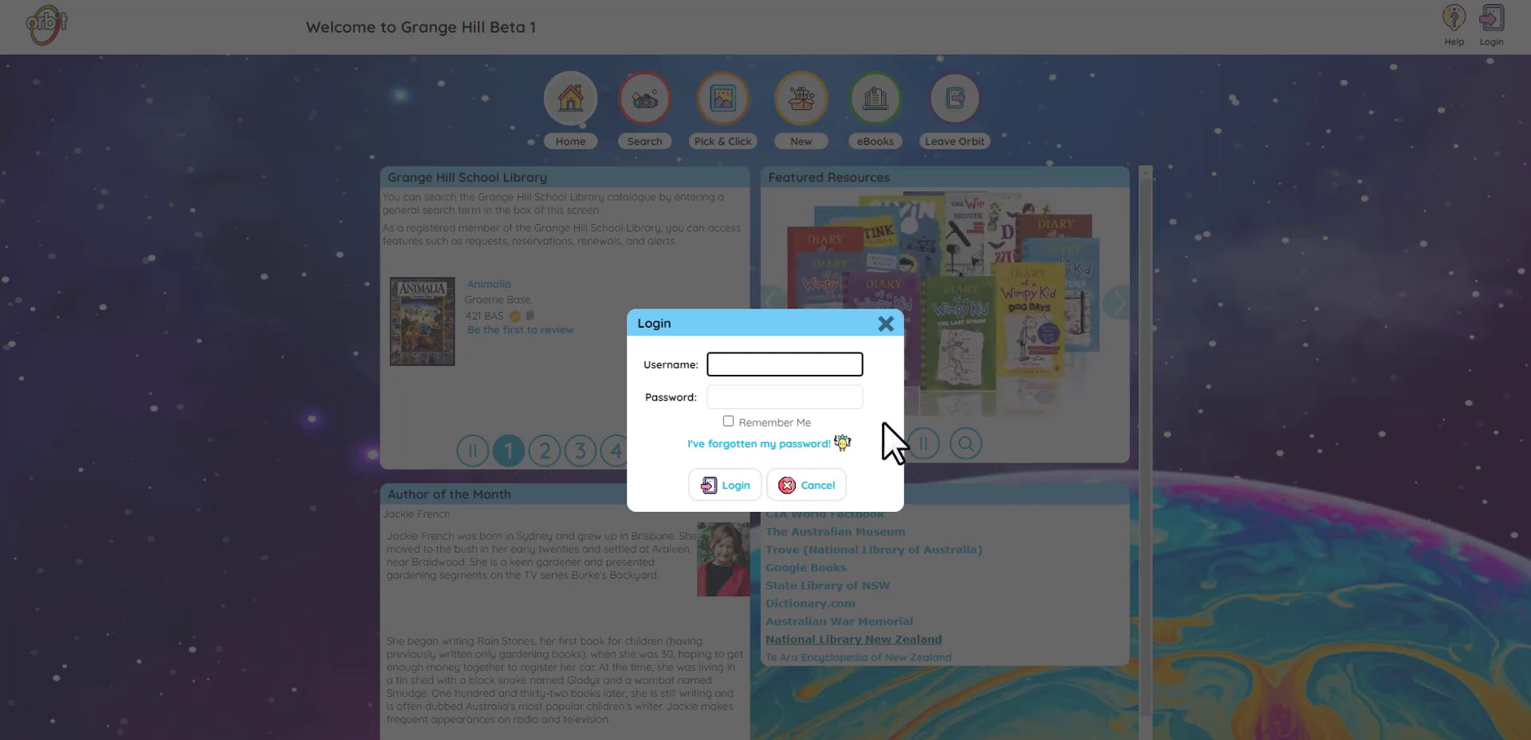
click(823, 396)
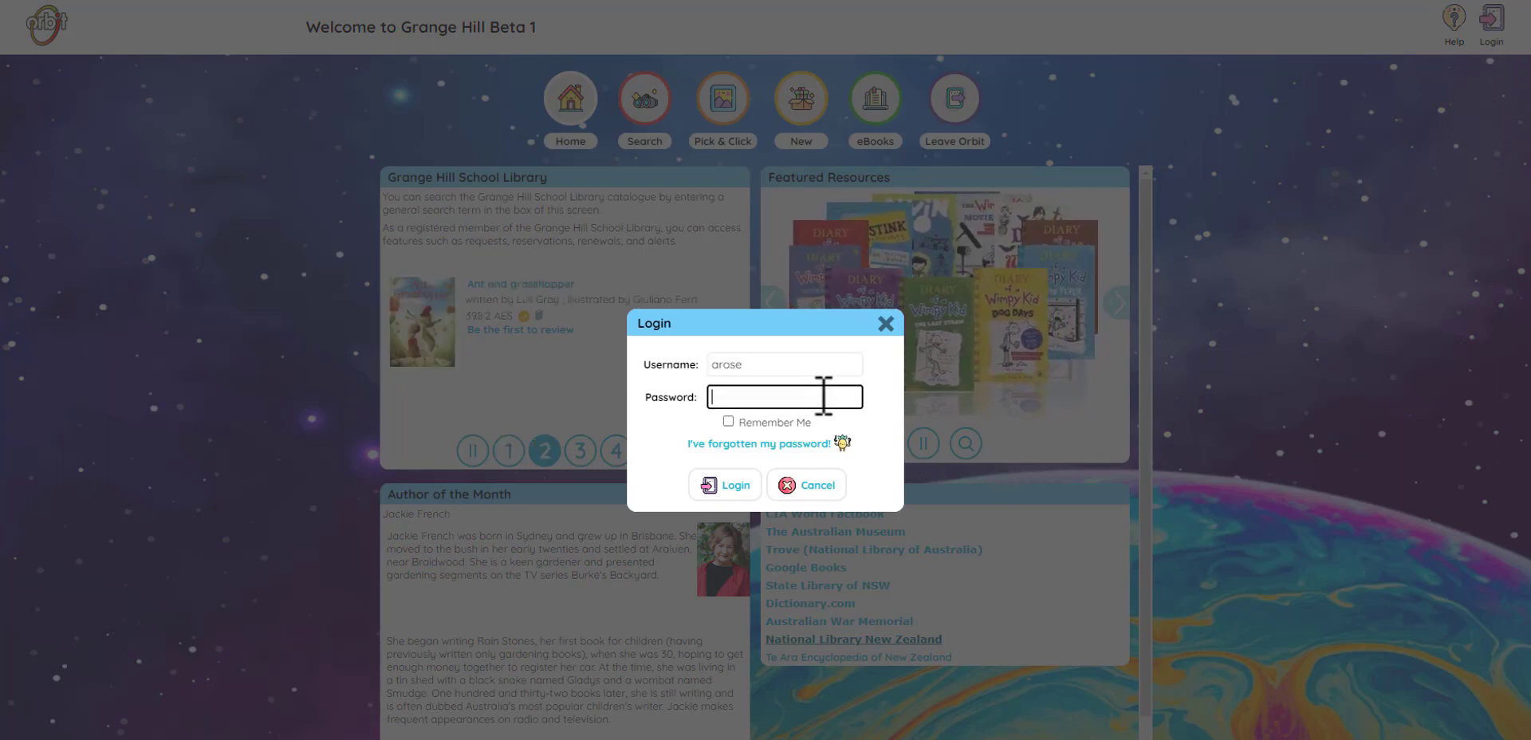
text(*******)
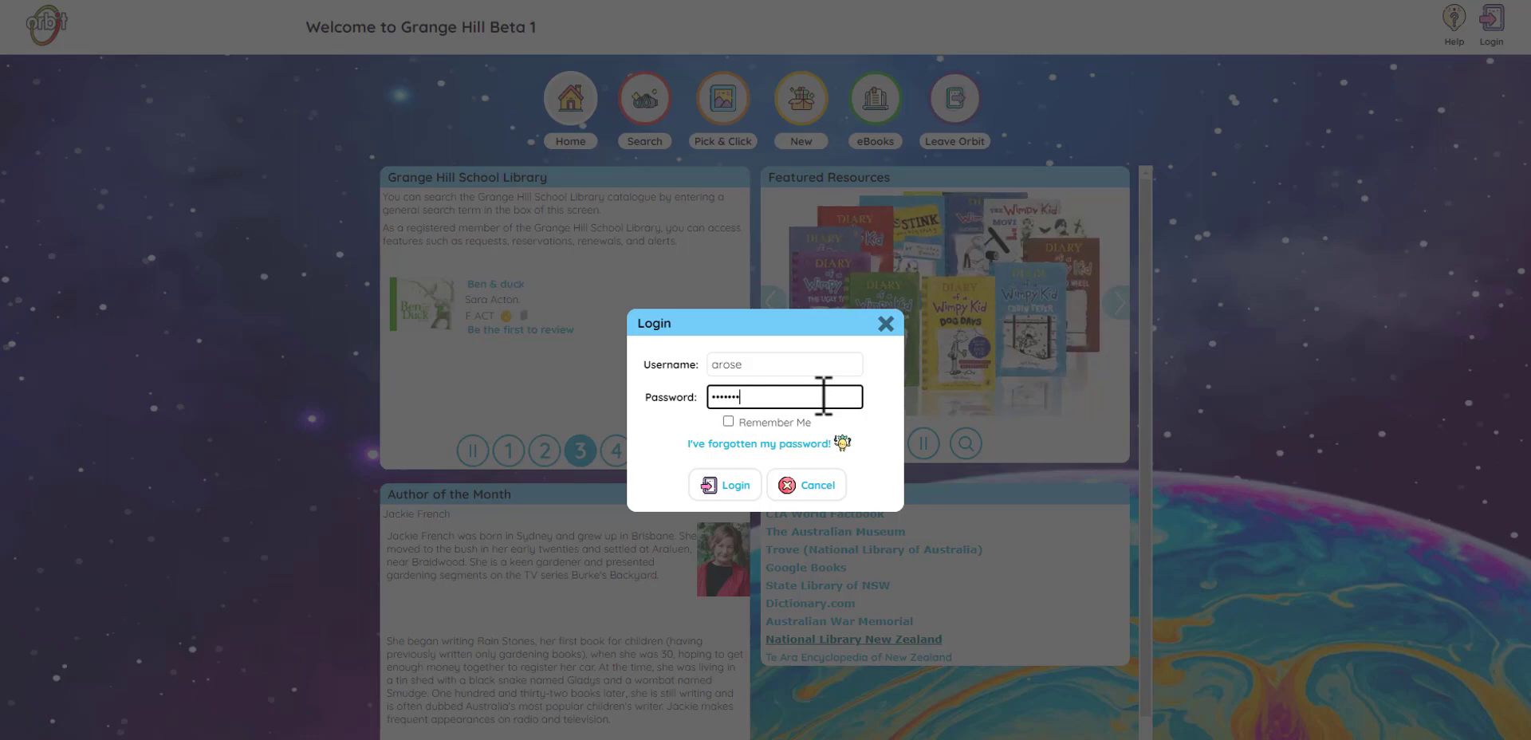
click(720, 488)
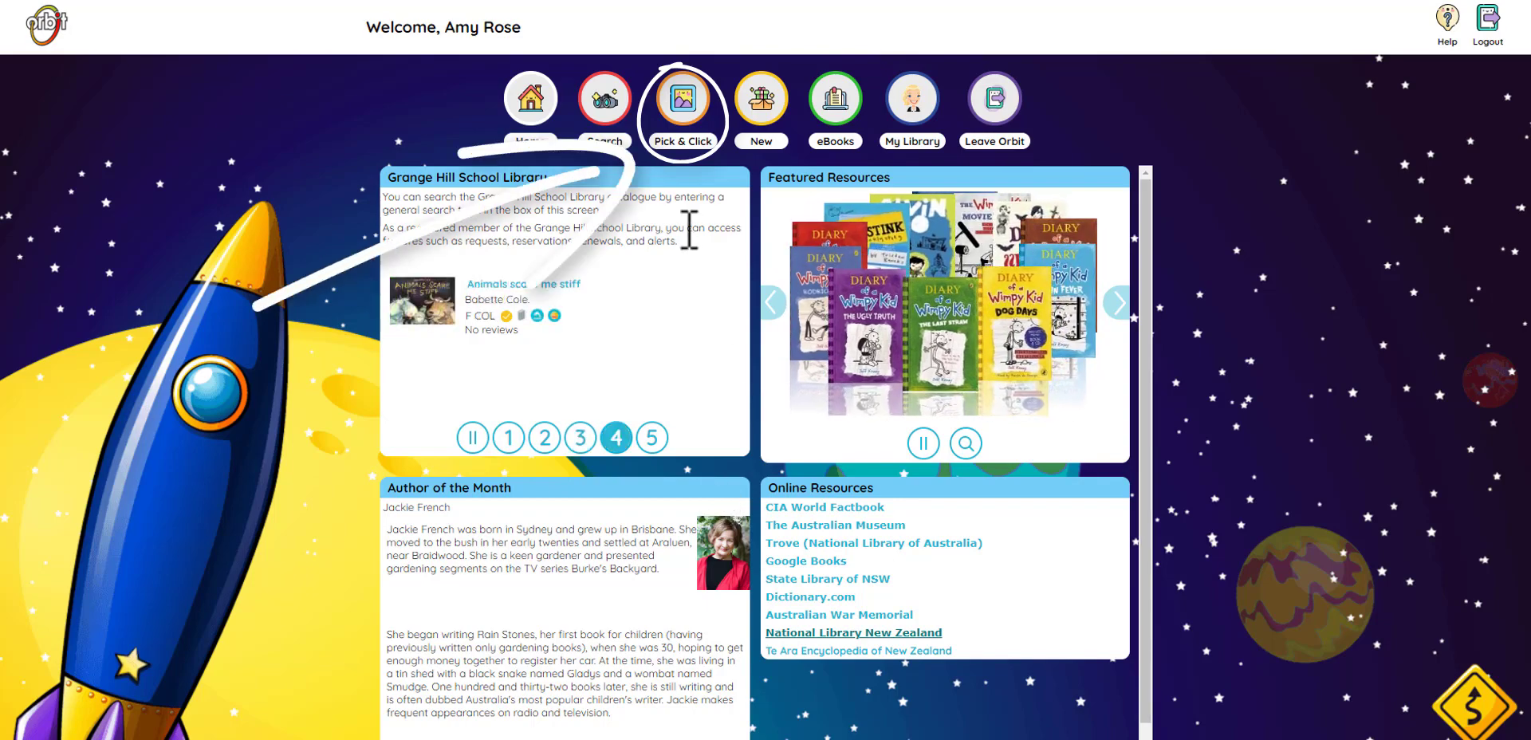
Step: List the Animals > Dinosaurs books, page through all 28 results, then return to the topic grid
click(684, 124)
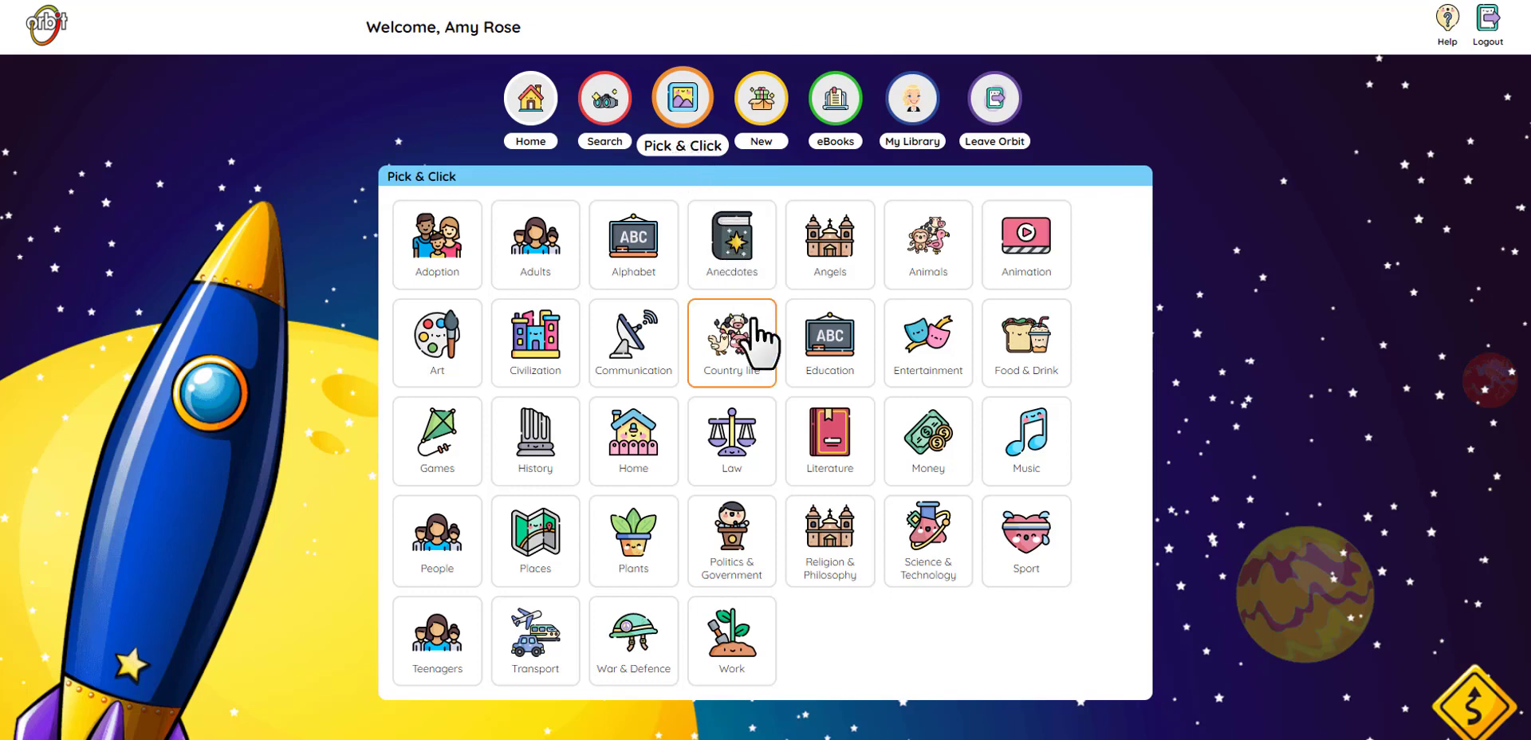
click(921, 257)
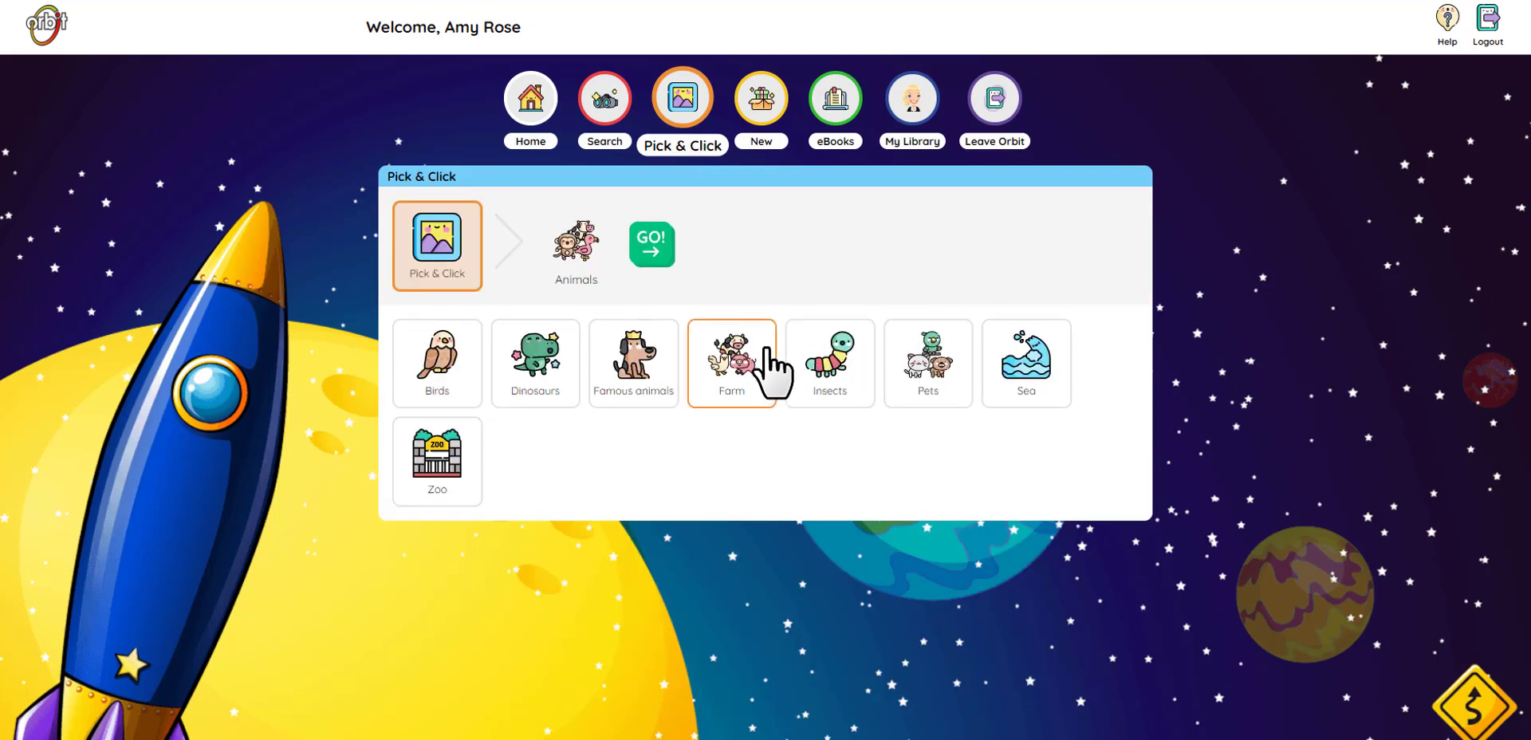
click(551, 363)
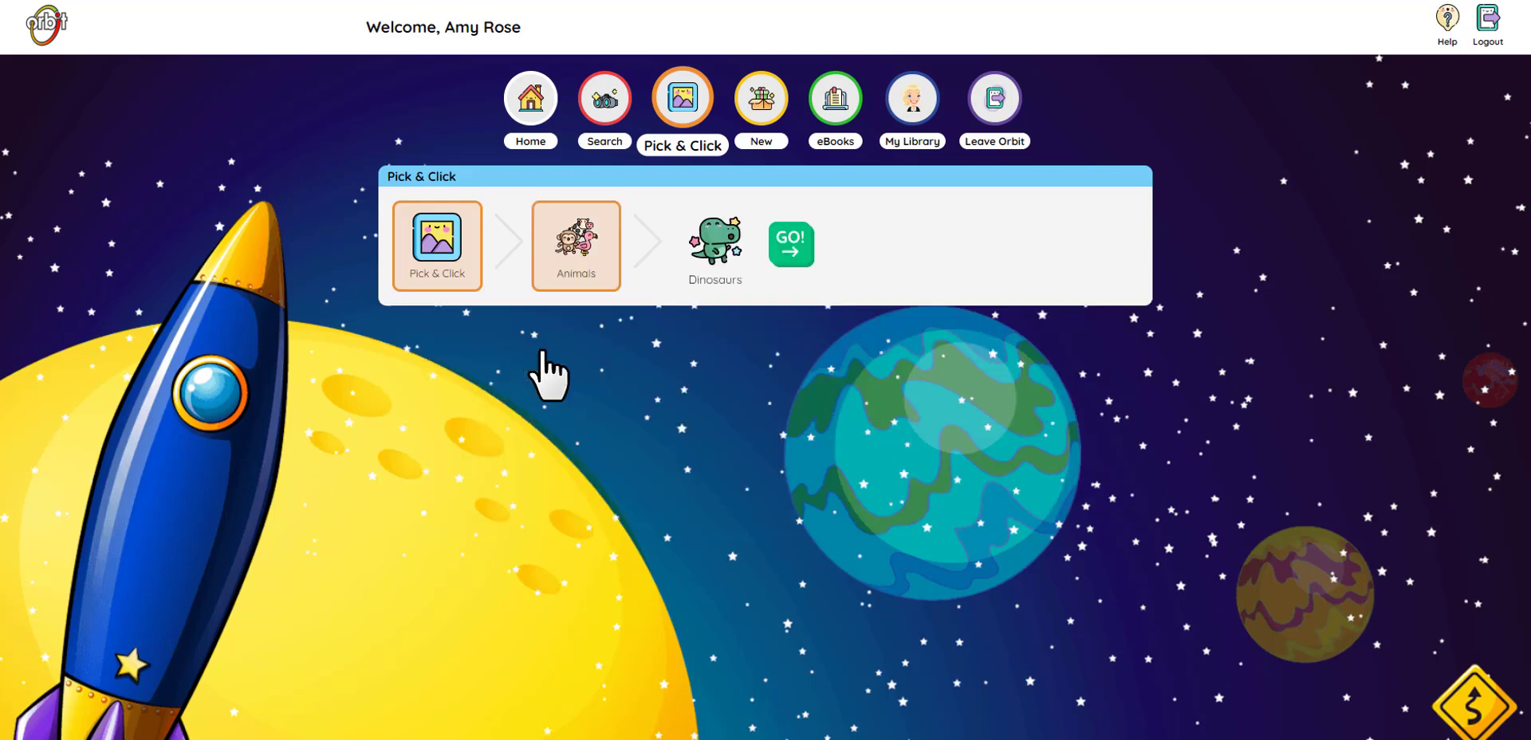
click(789, 250)
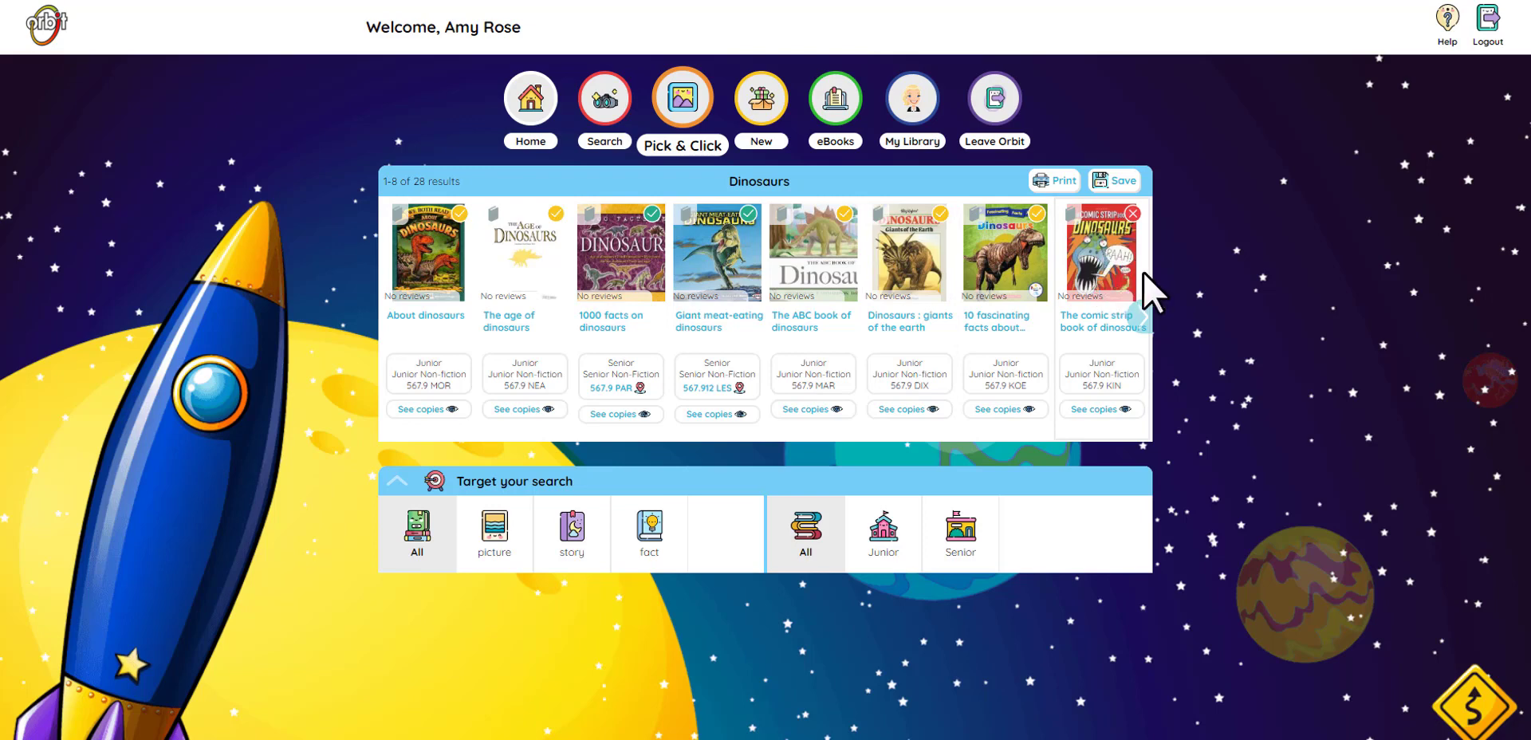
click(1141, 318)
click(1139, 319)
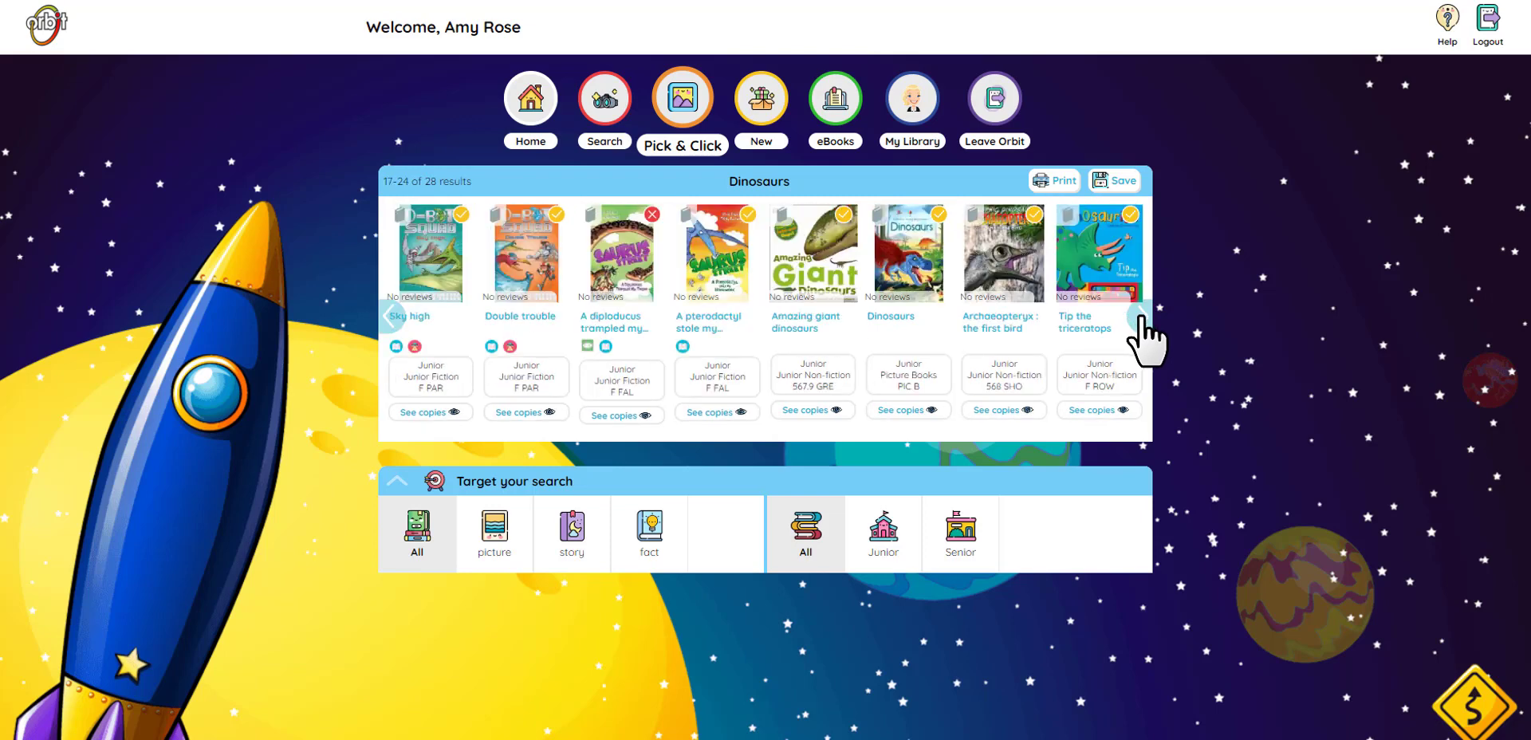
click(1141, 319)
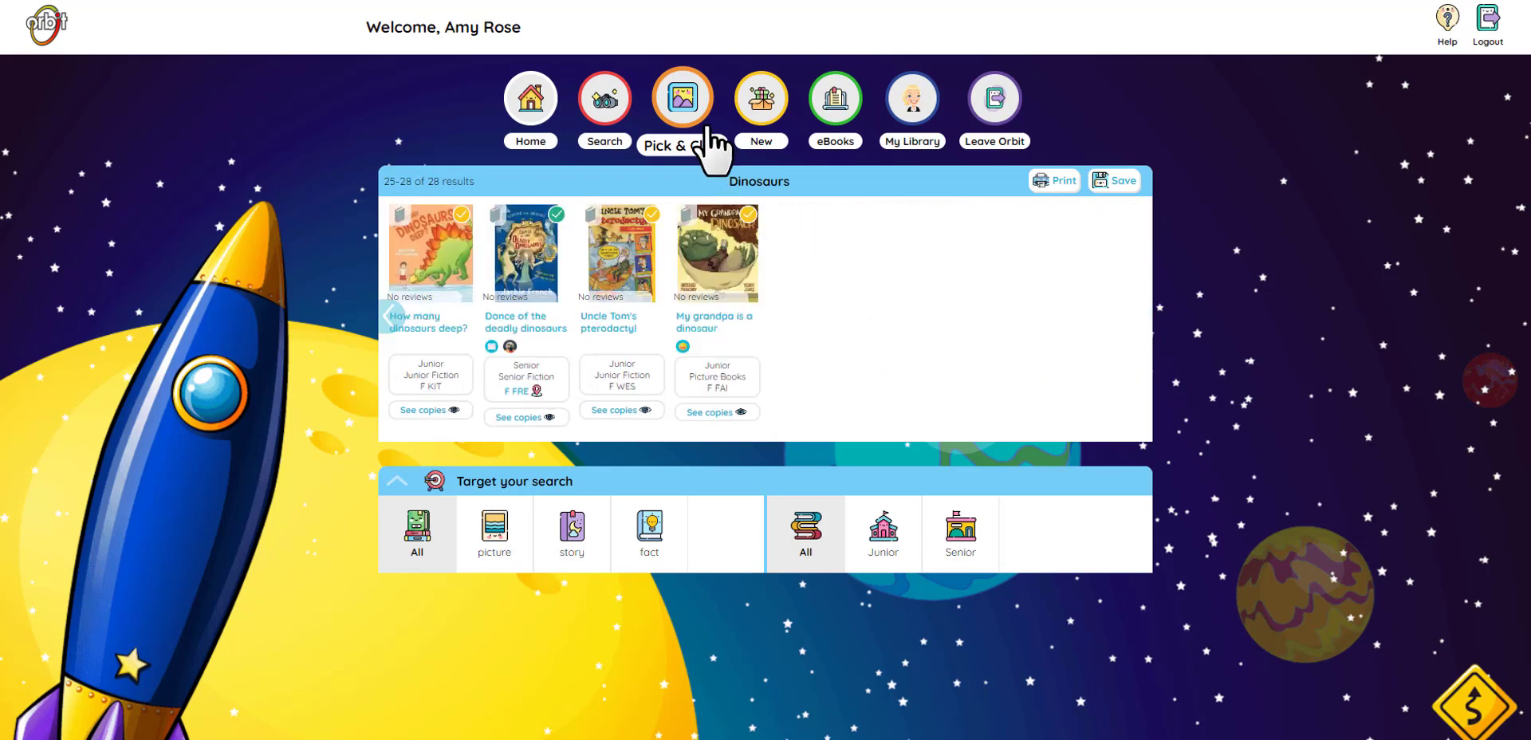
click(707, 130)
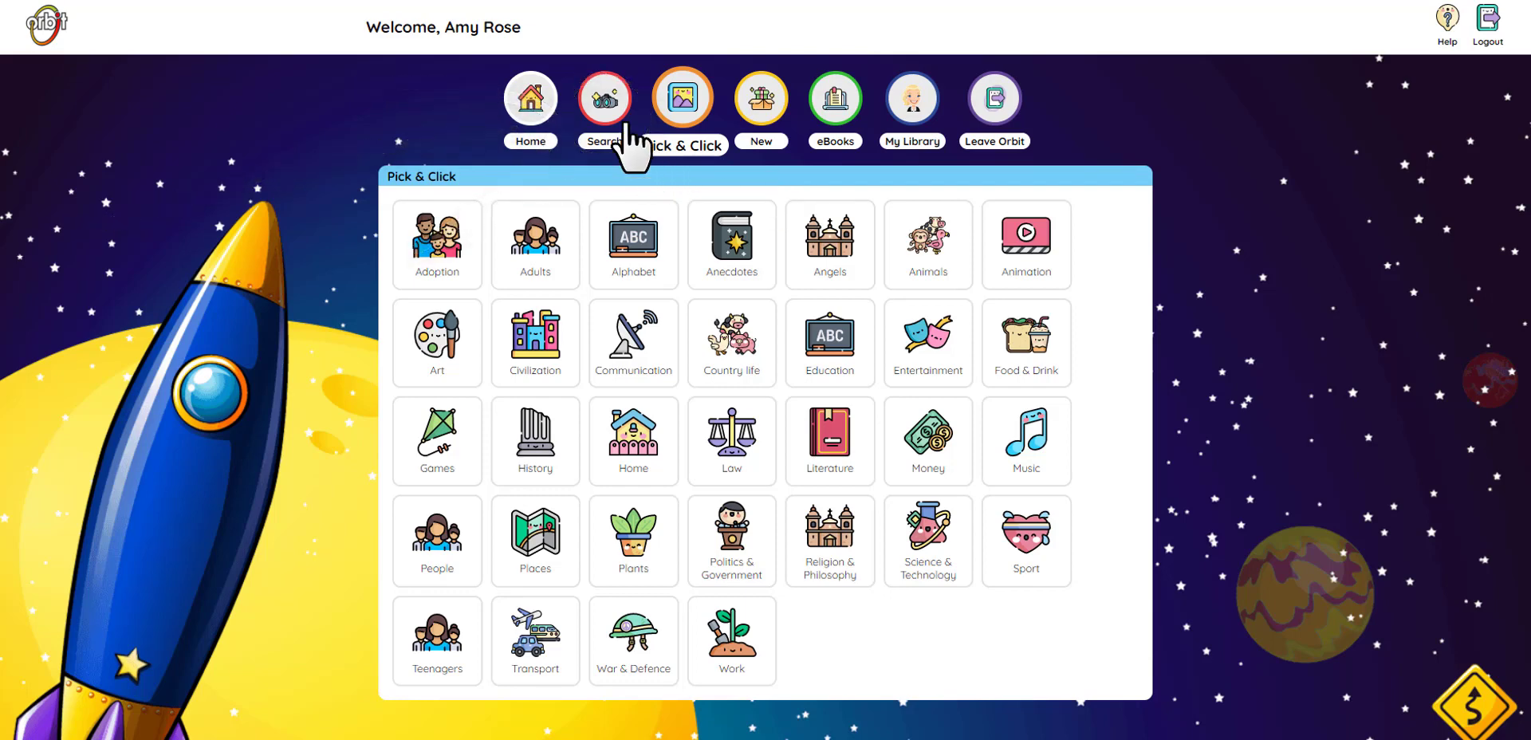
Step: Try the Subject, Genre, Title, Author, Series and Reading List searches, then type 'ca' in Word search
click(608, 104)
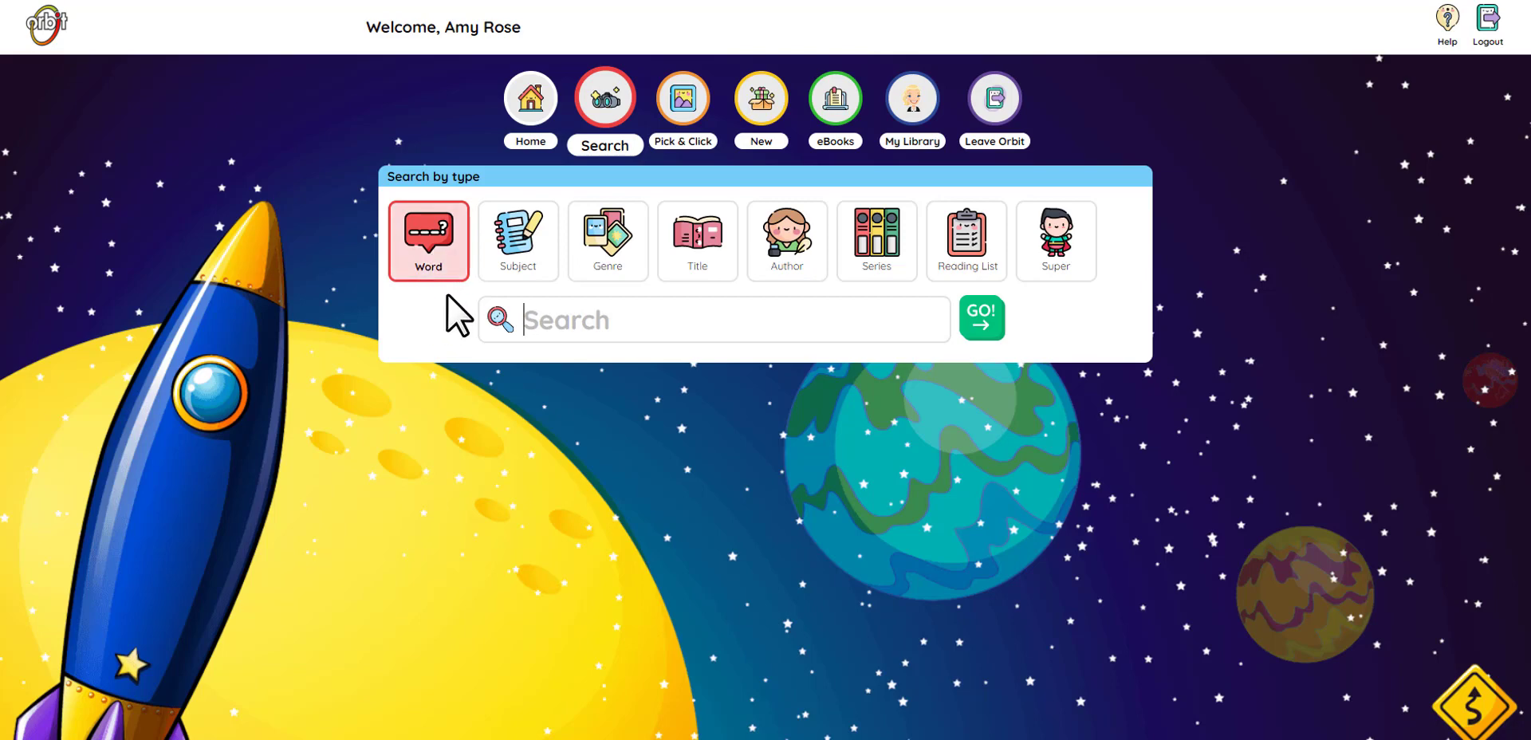
click(528, 267)
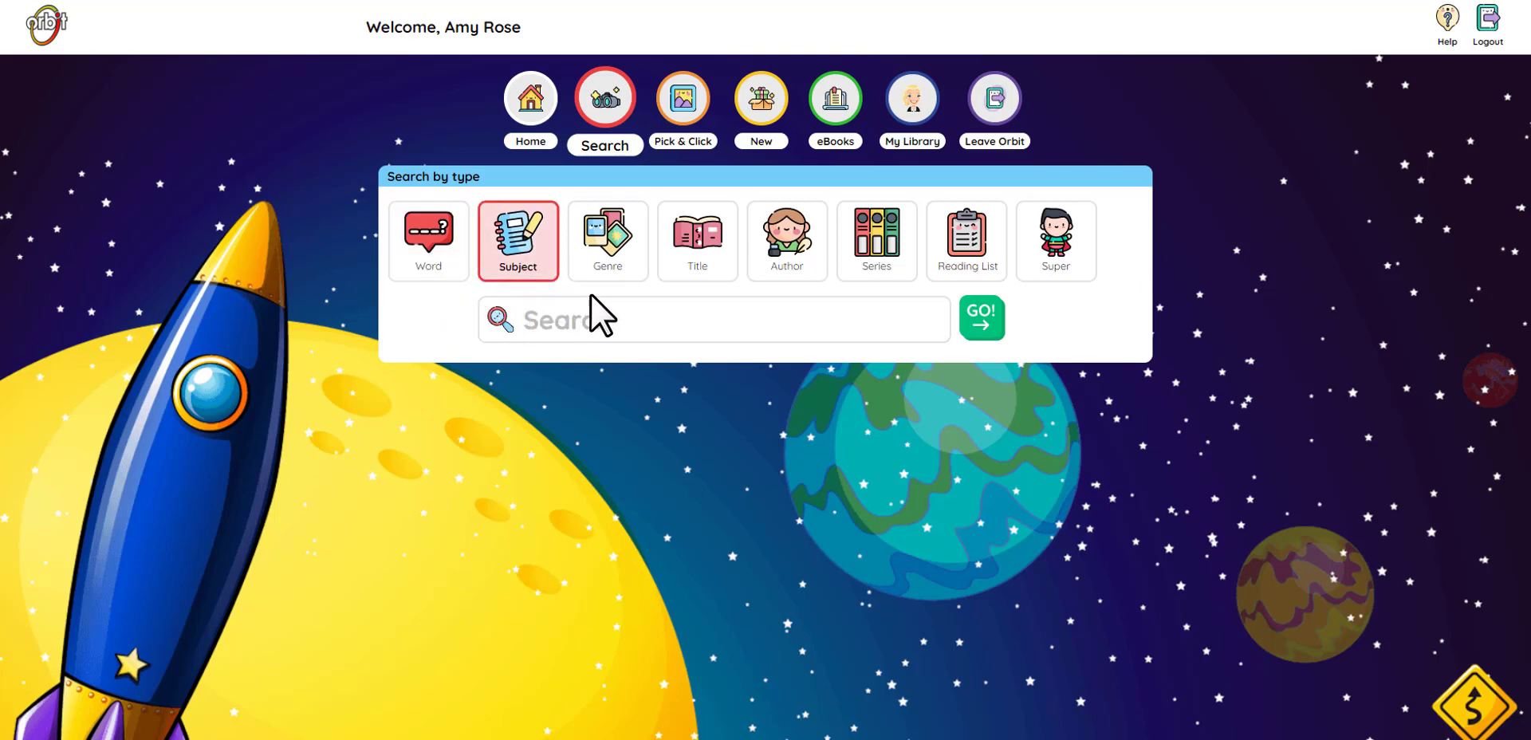
click(610, 270)
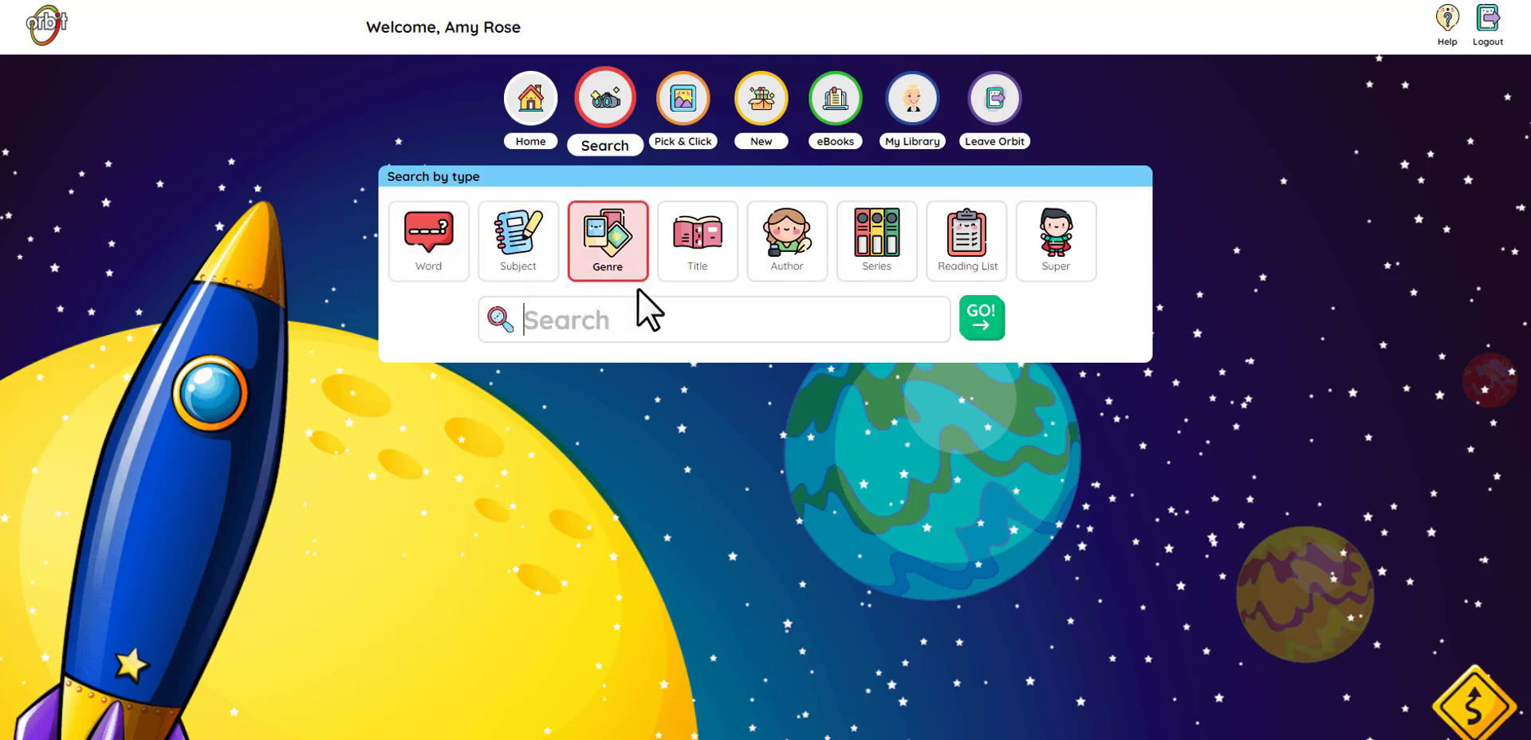
click(709, 275)
click(784, 275)
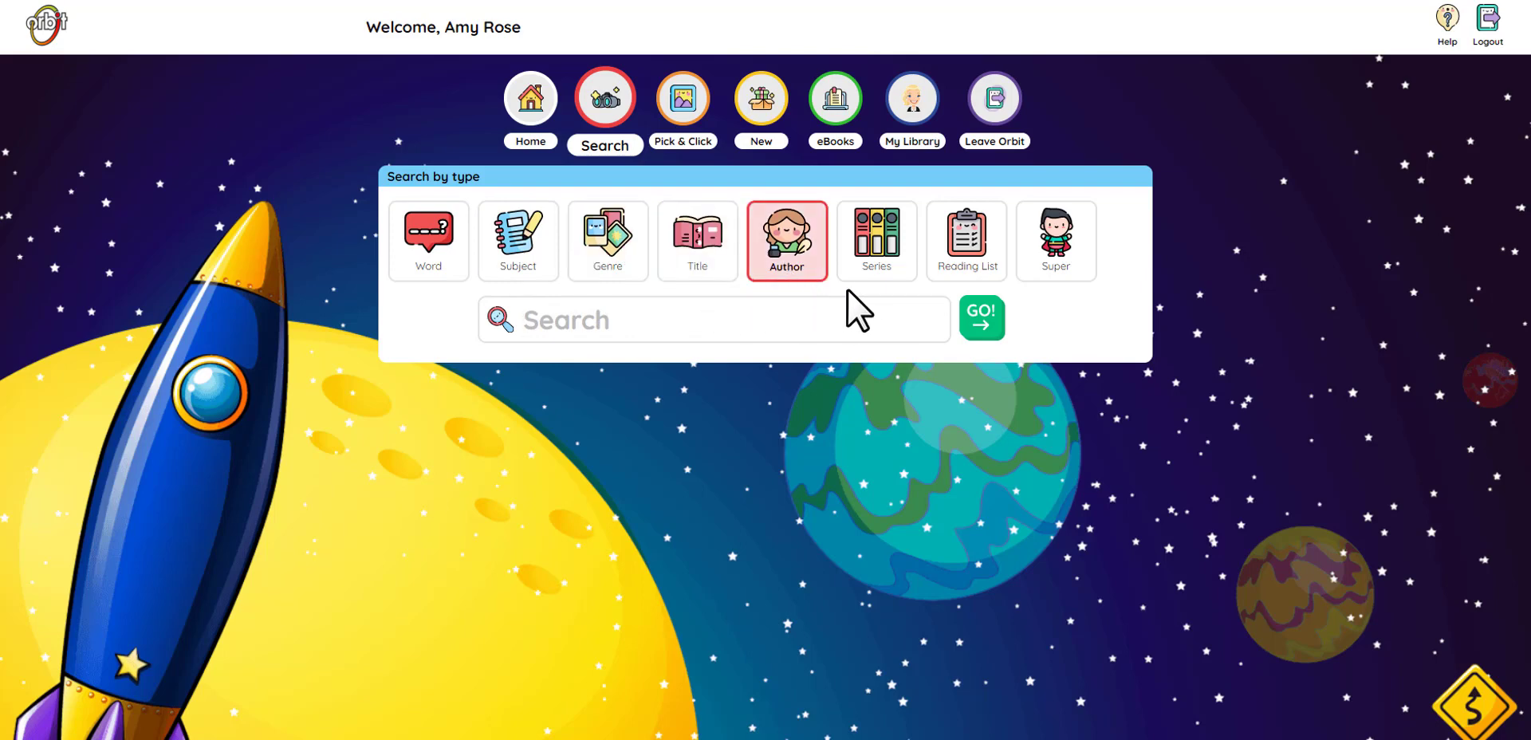
click(875, 274)
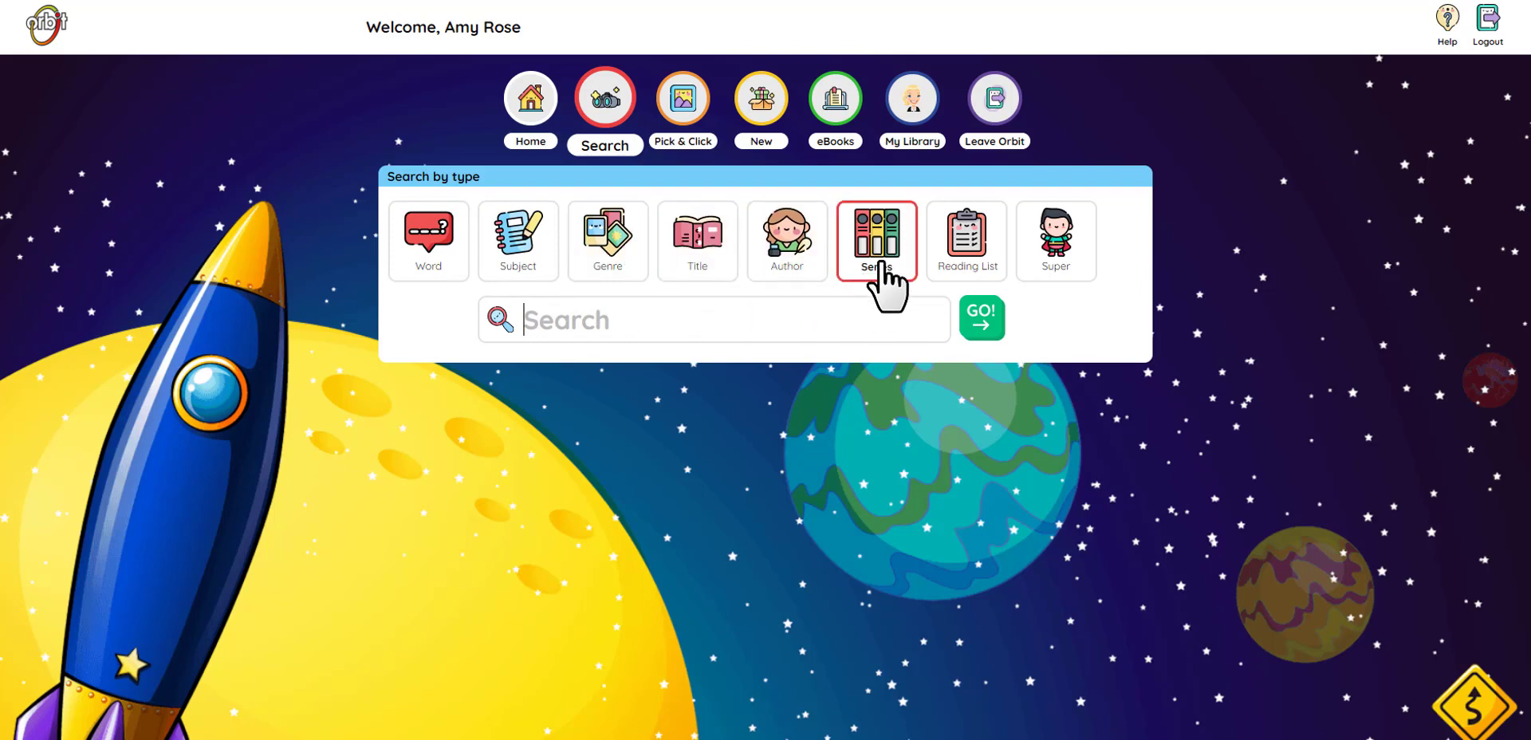
click(964, 272)
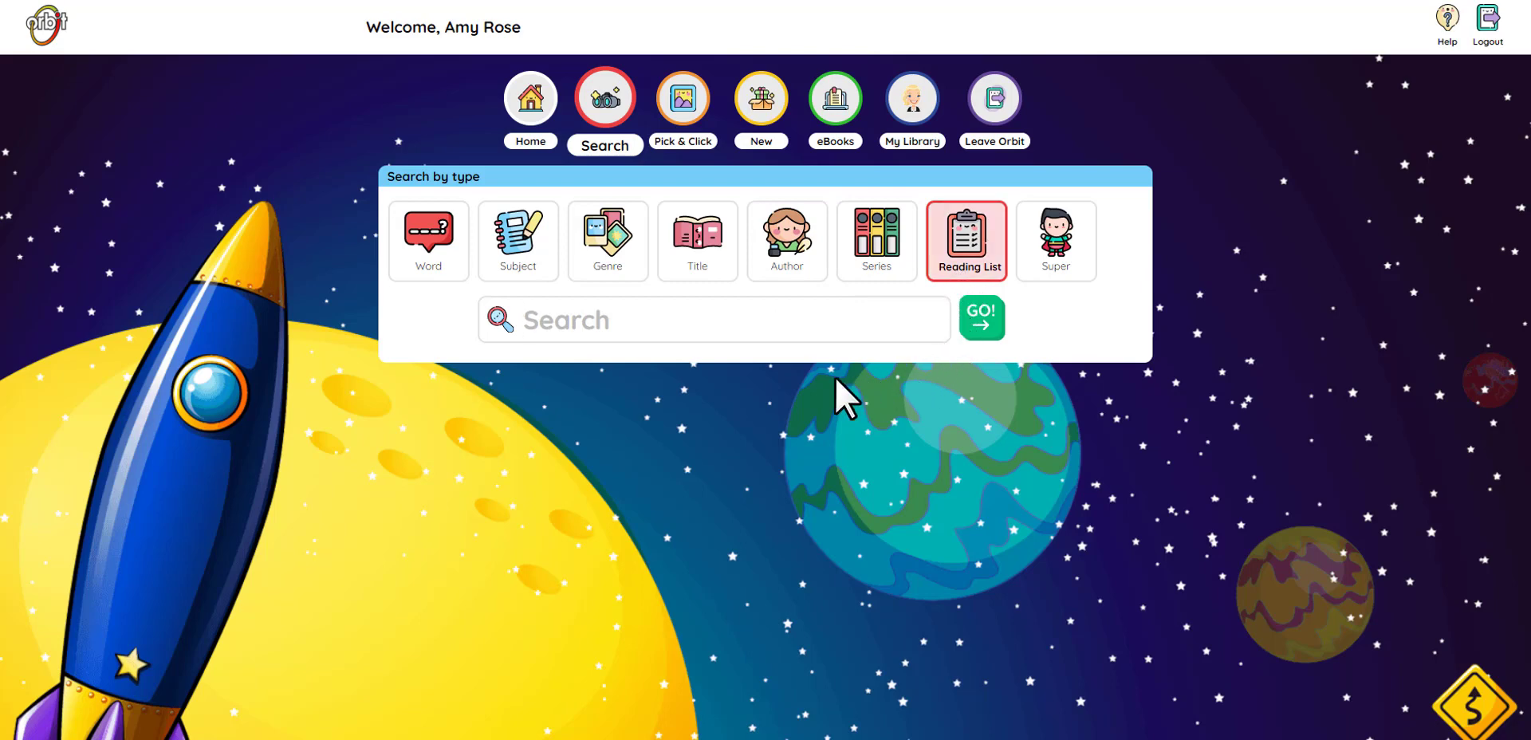
click(435, 266)
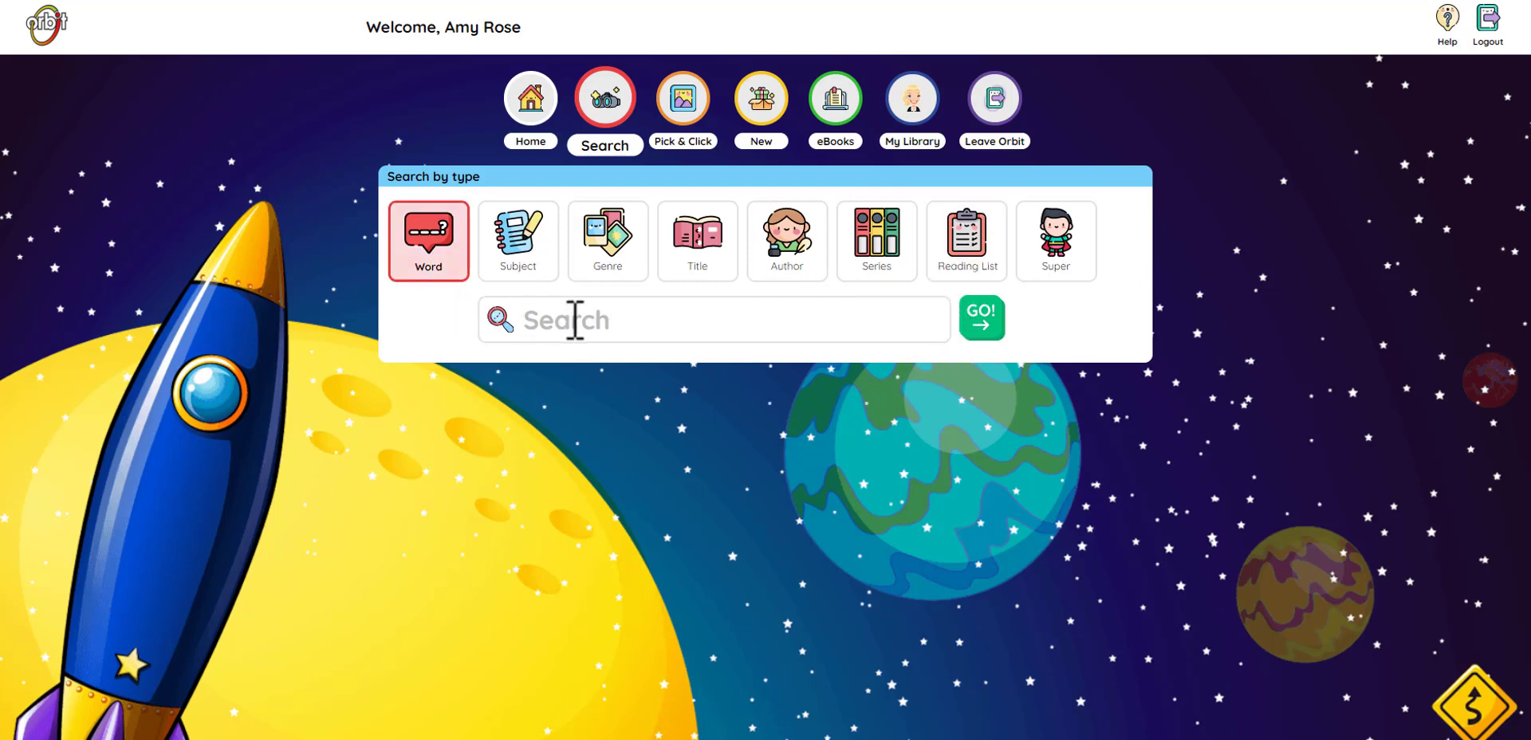
text(ca)
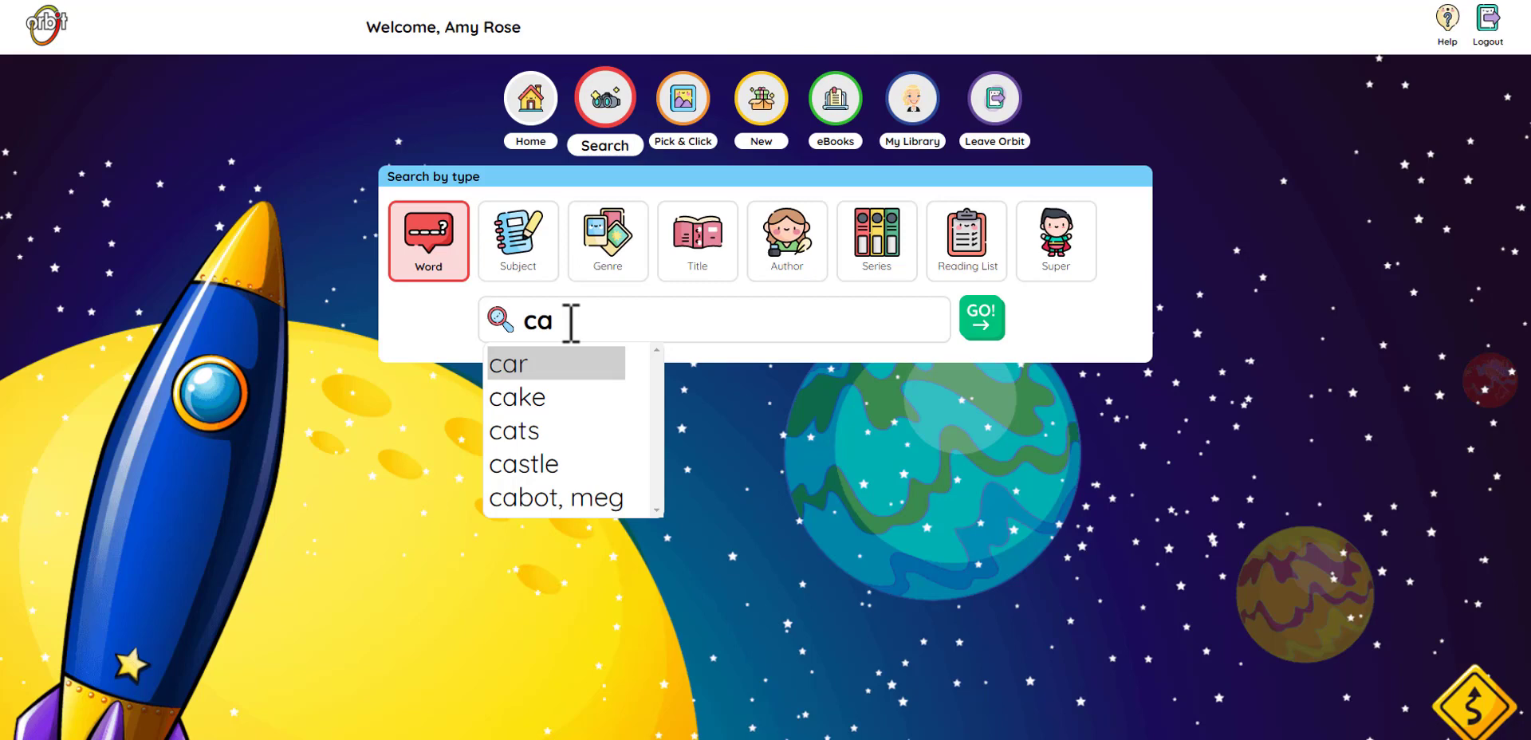
Step: Complete the word 'cat' and run the word search, listing 940 results
text(t)
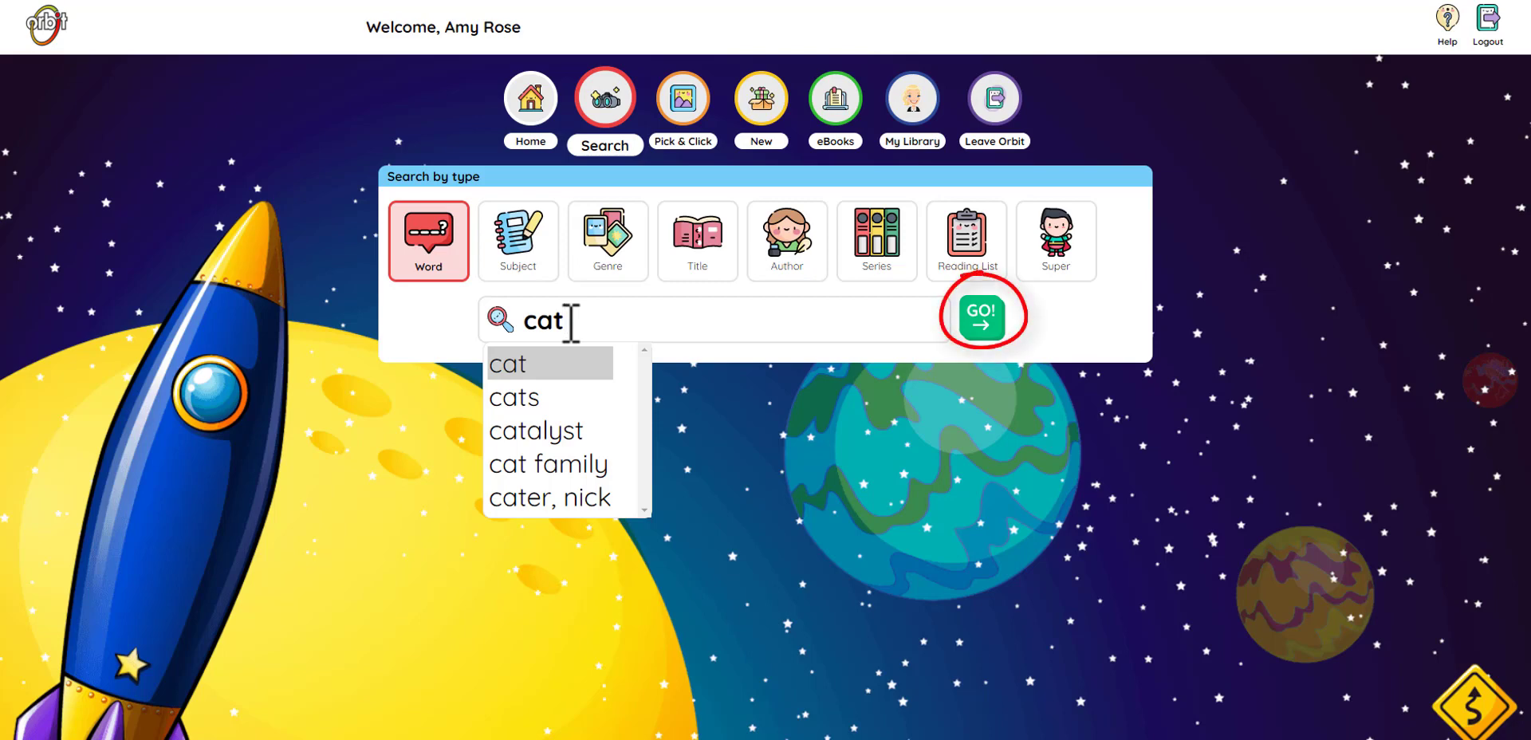
click(539, 367)
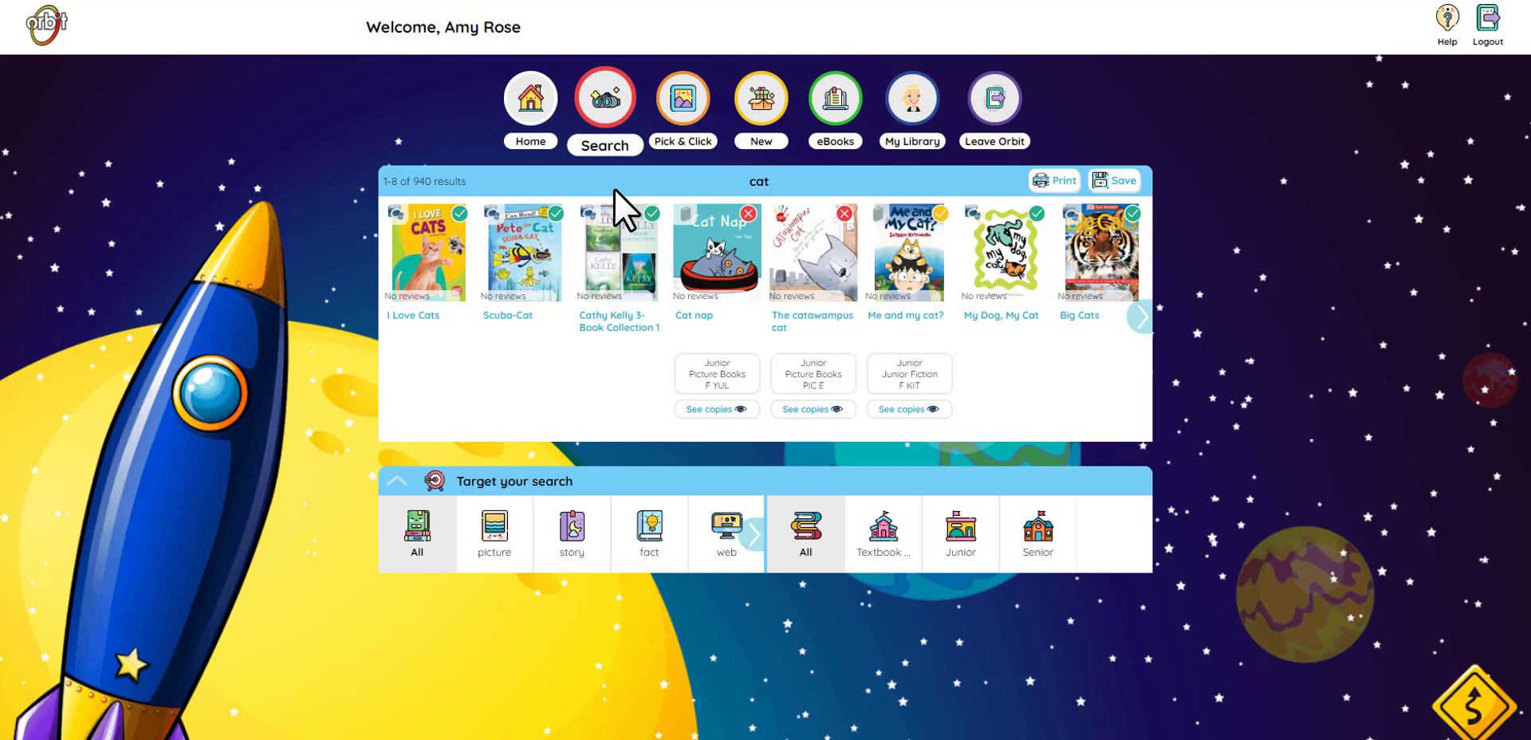
Step: Run a new word search for 'dinosaur' (81 results) and select the dinosaur facts book
click(605, 111)
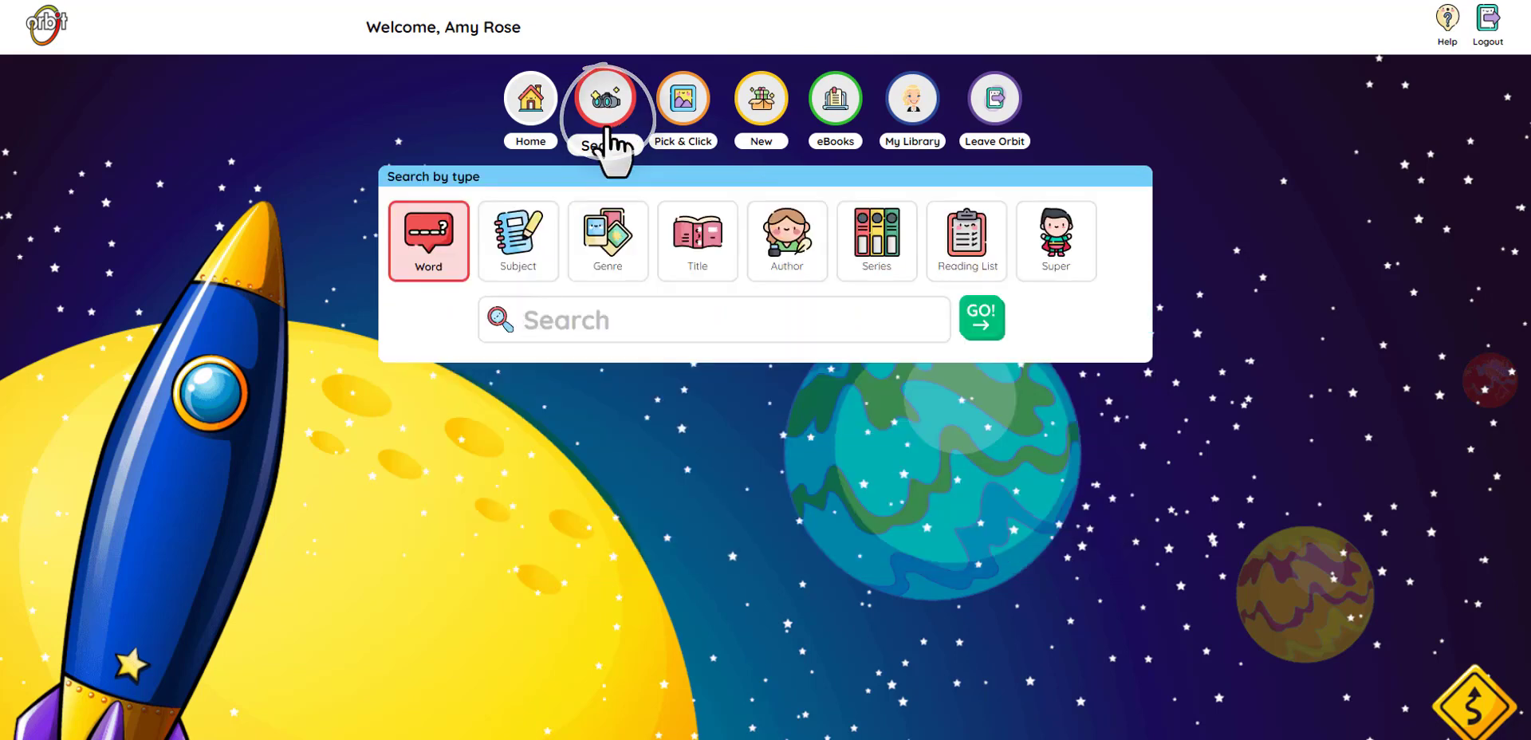
click(594, 320)
text(dinosaur)
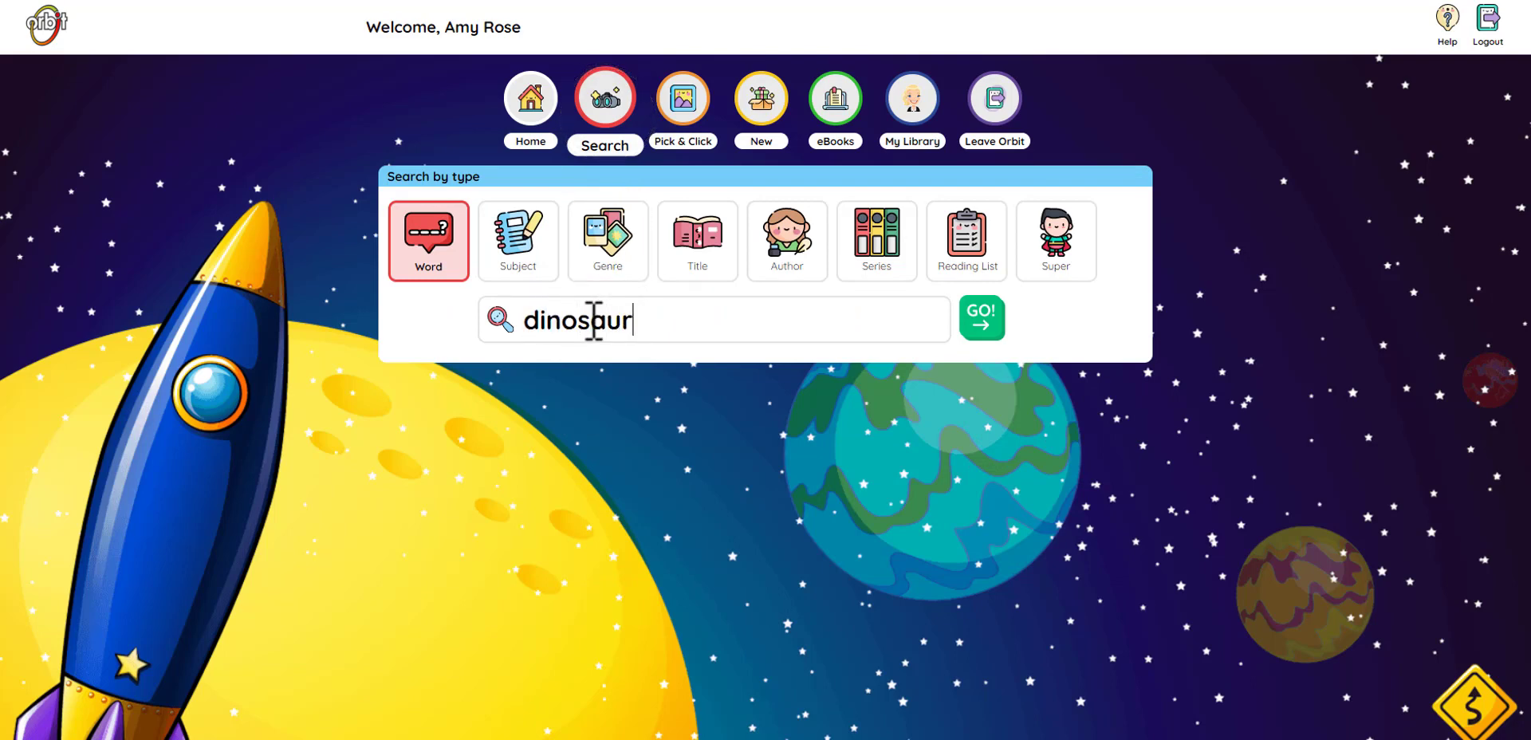
click(986, 319)
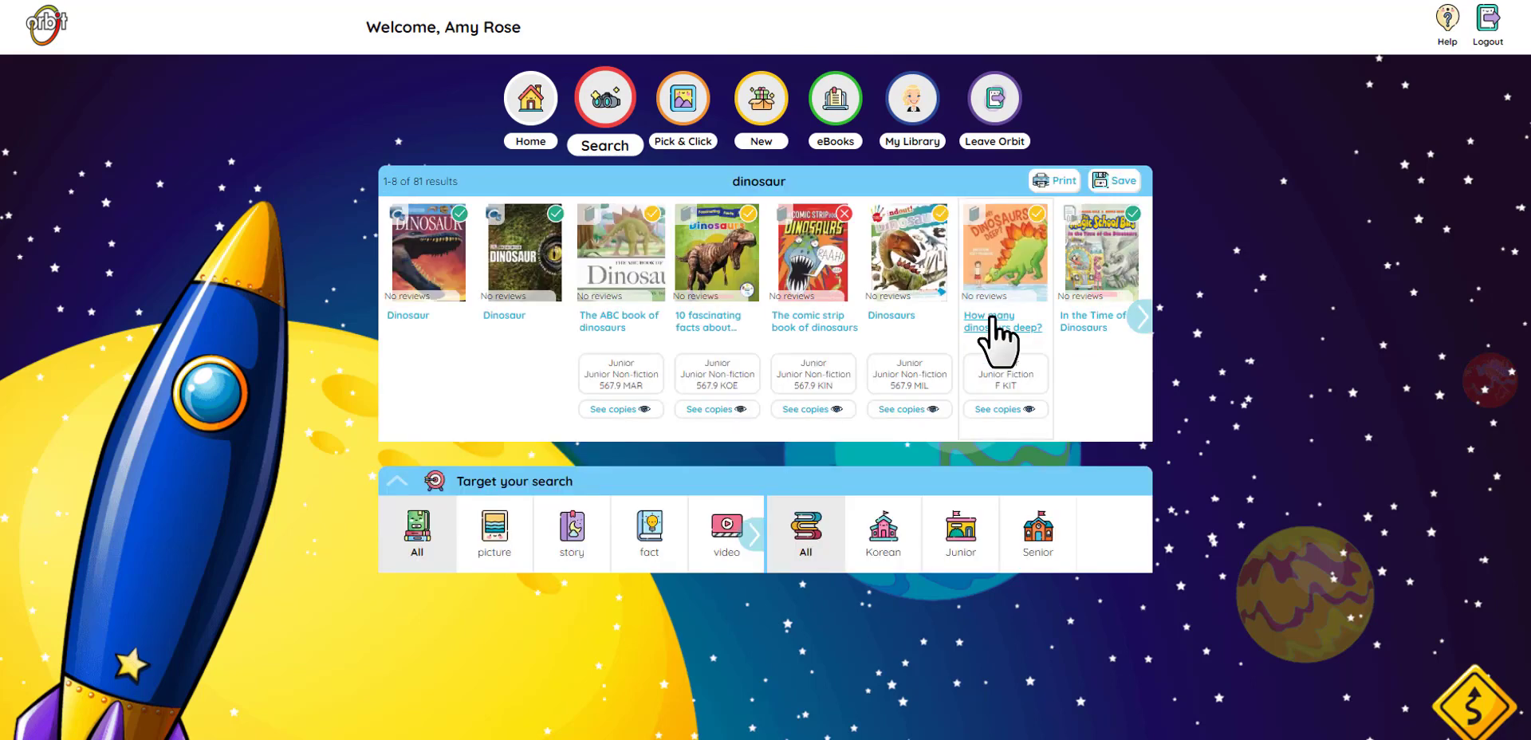
click(722, 295)
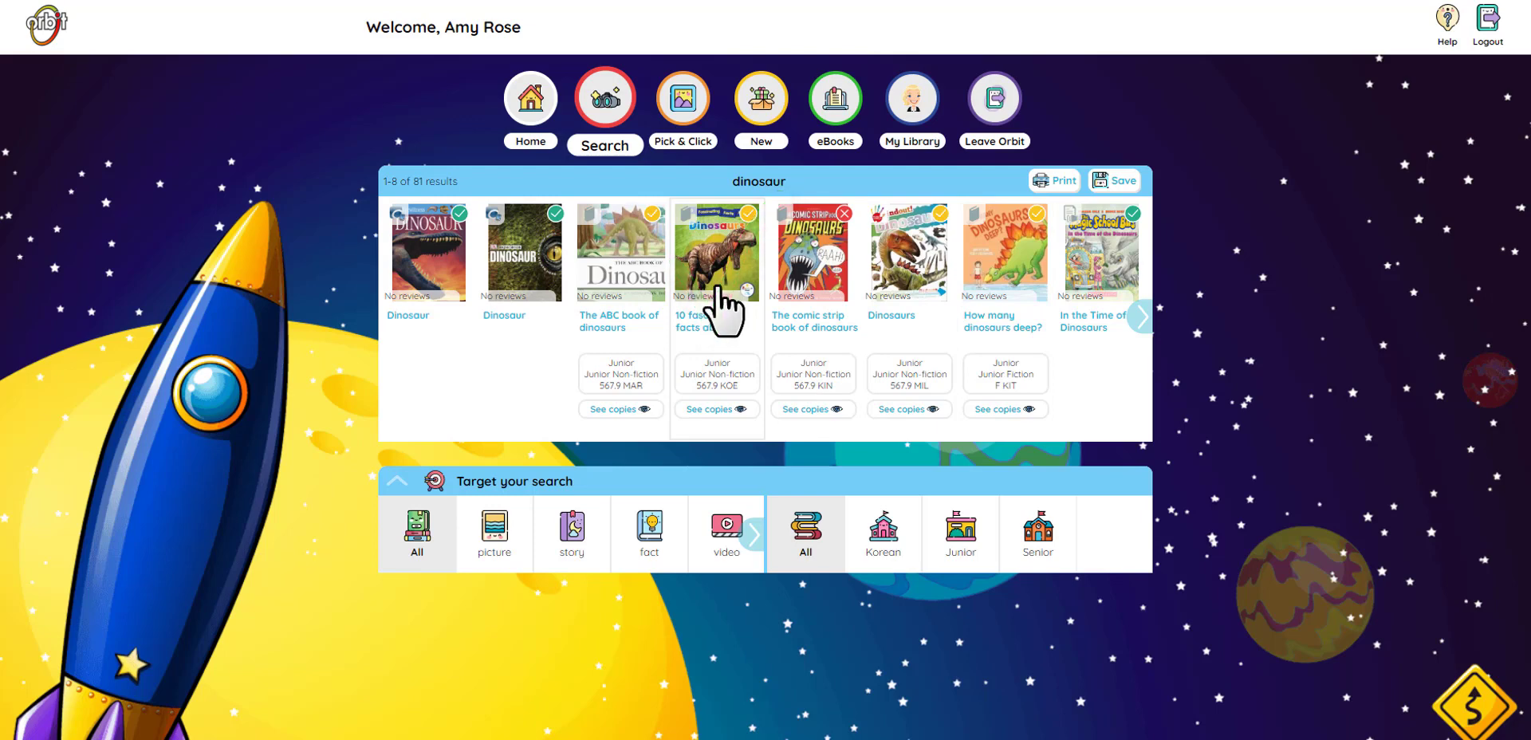
Step: In My Library Settings, choose Alien World as the page background
click(917, 110)
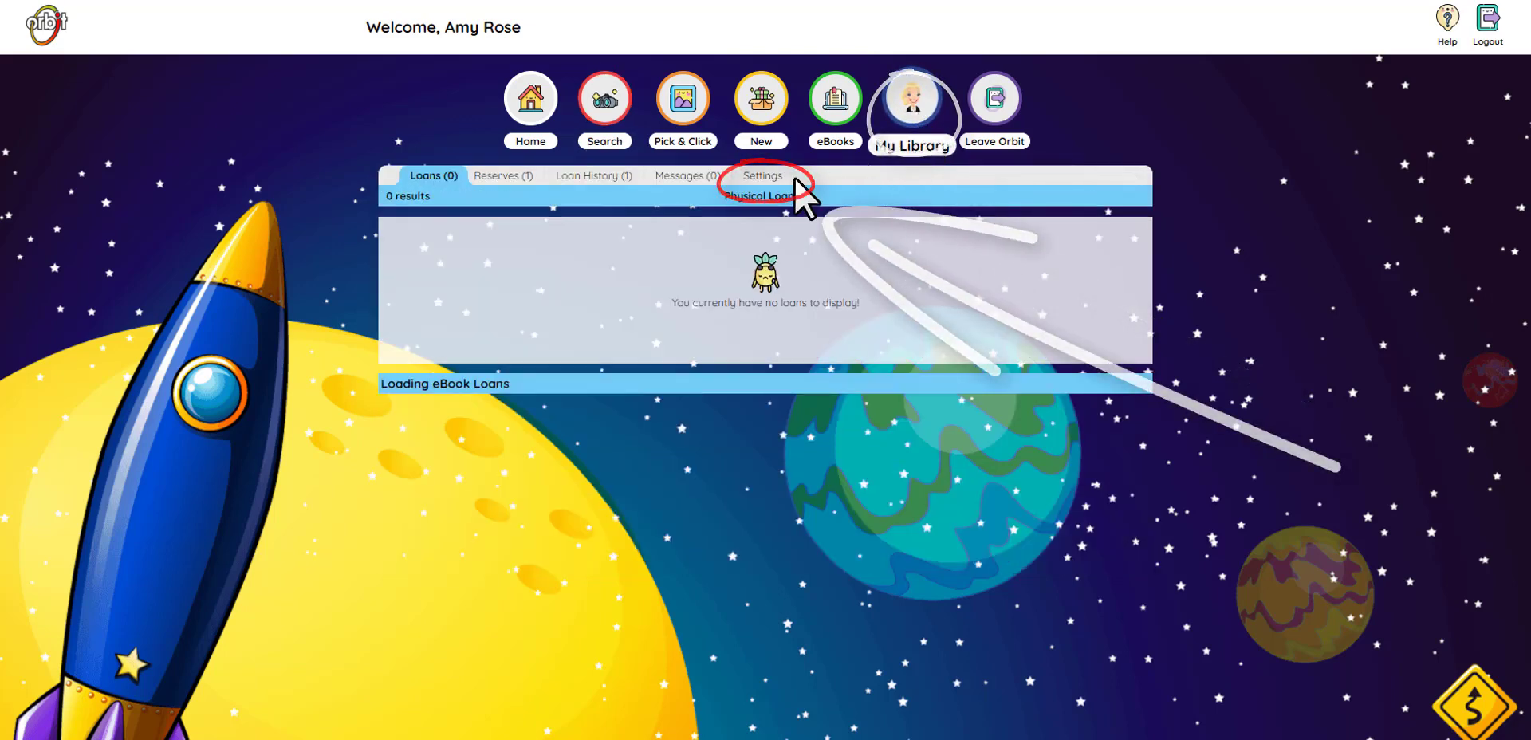
click(770, 177)
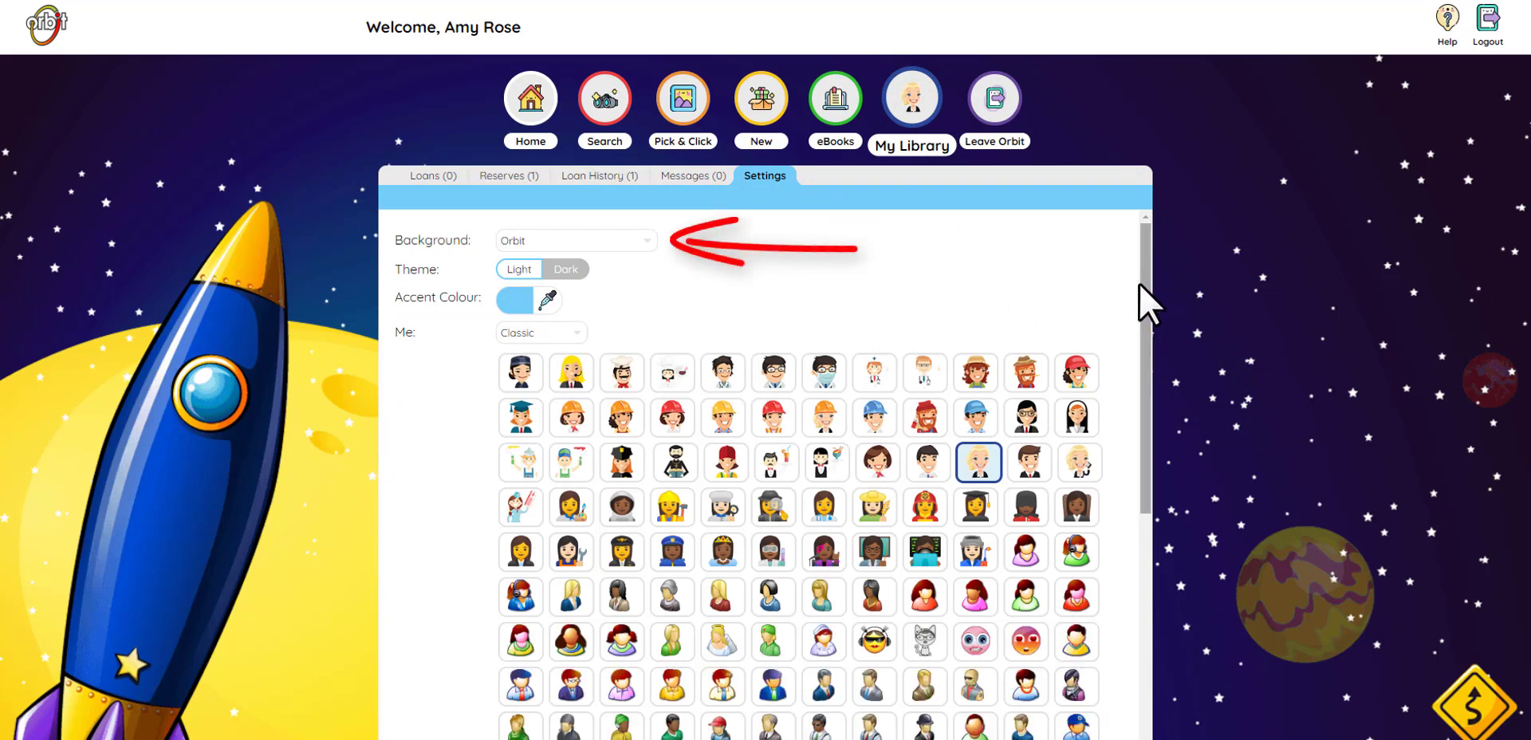
click(651, 240)
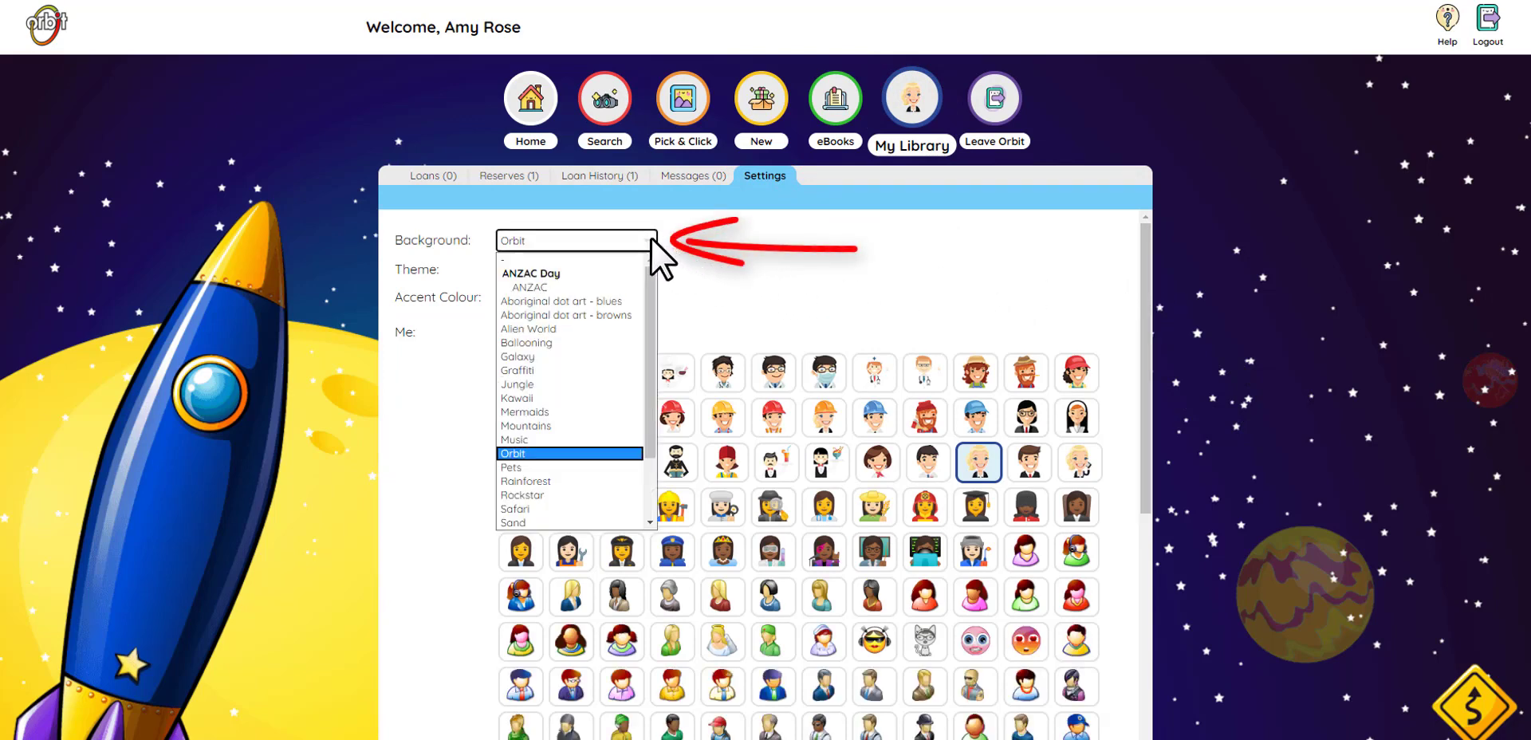
drag(648, 269, 643, 290)
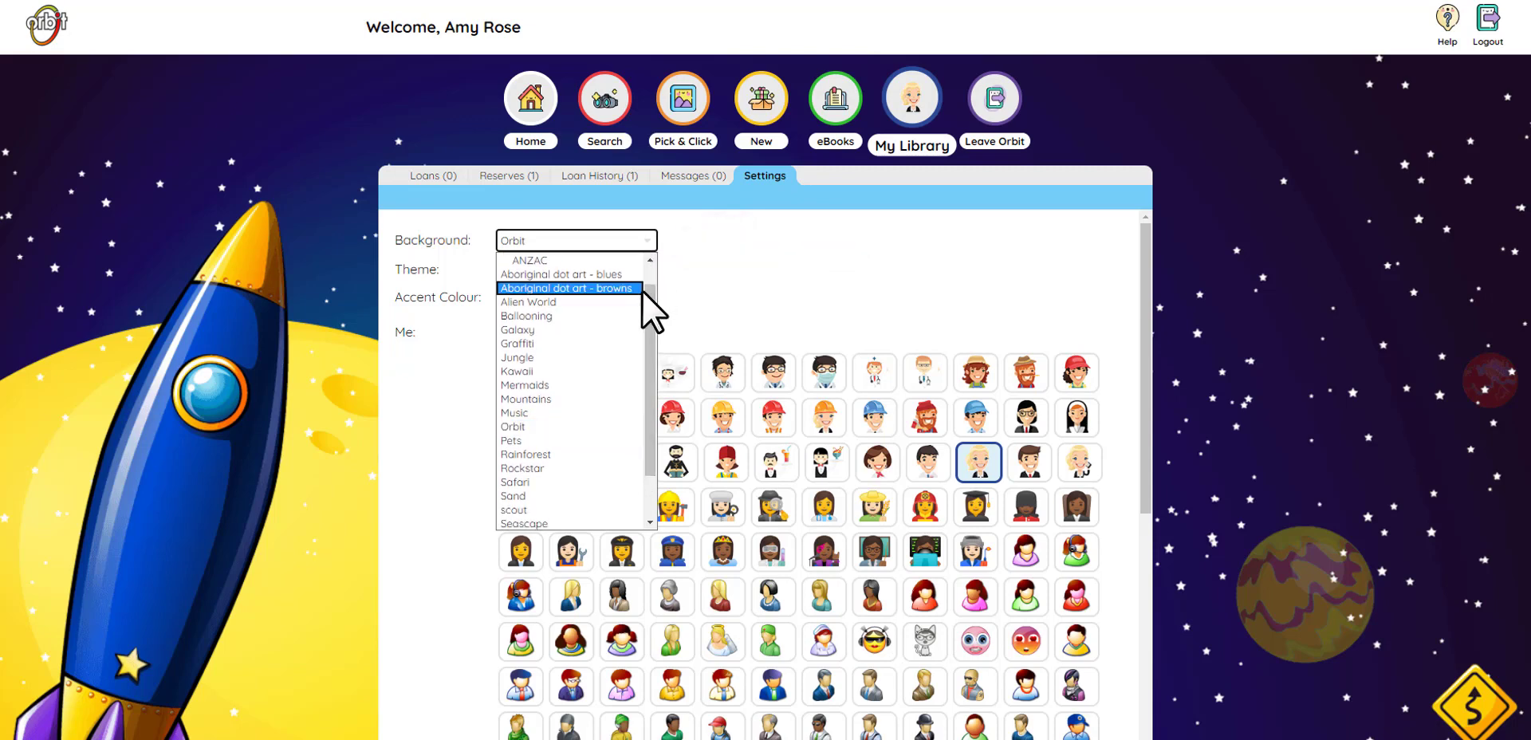
click(576, 301)
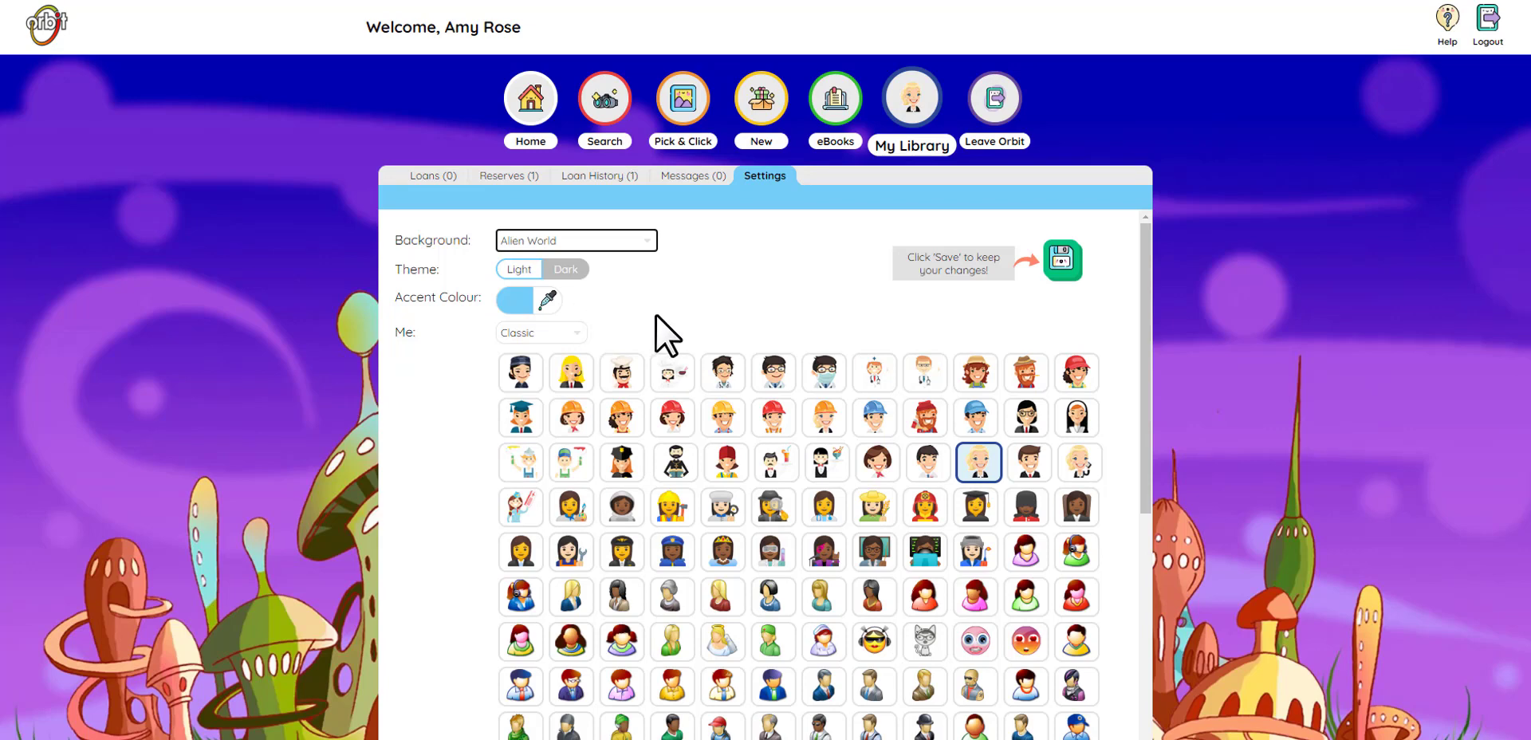
key(Tab)
key(Tab)
key(Tab)
key(Tab)
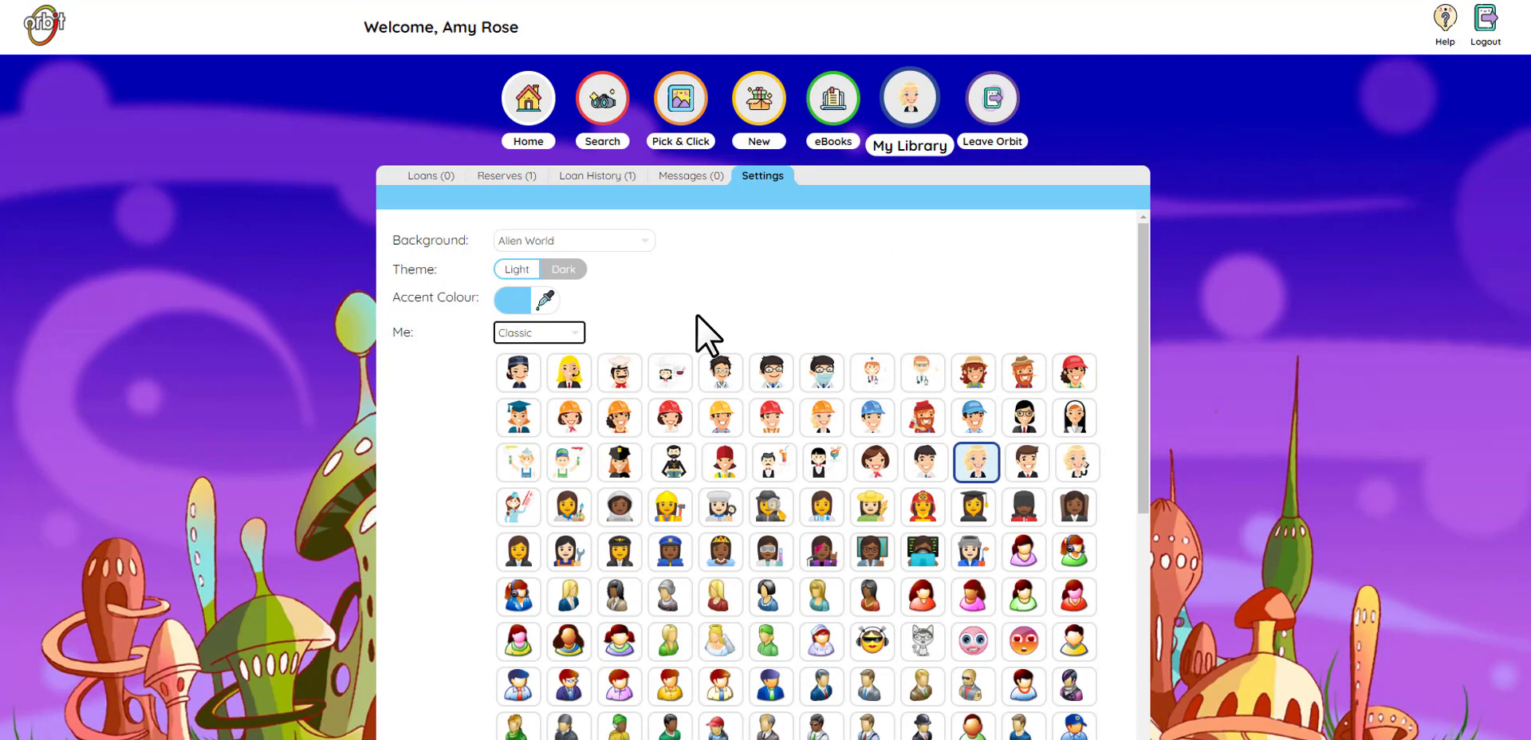
Step: Pick the octopus from the Sealife avatar set and save the background and avatar settings
click(581, 334)
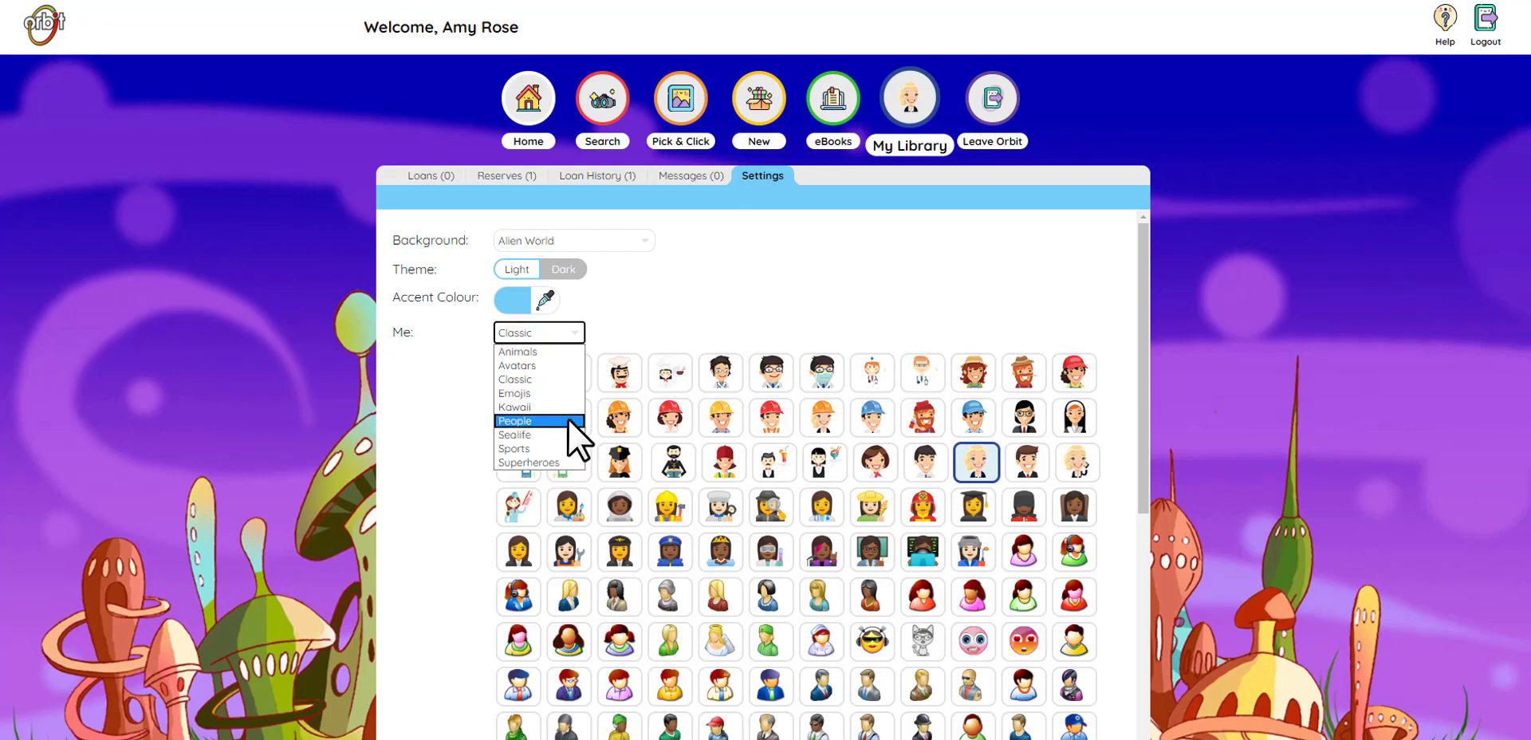
click(576, 380)
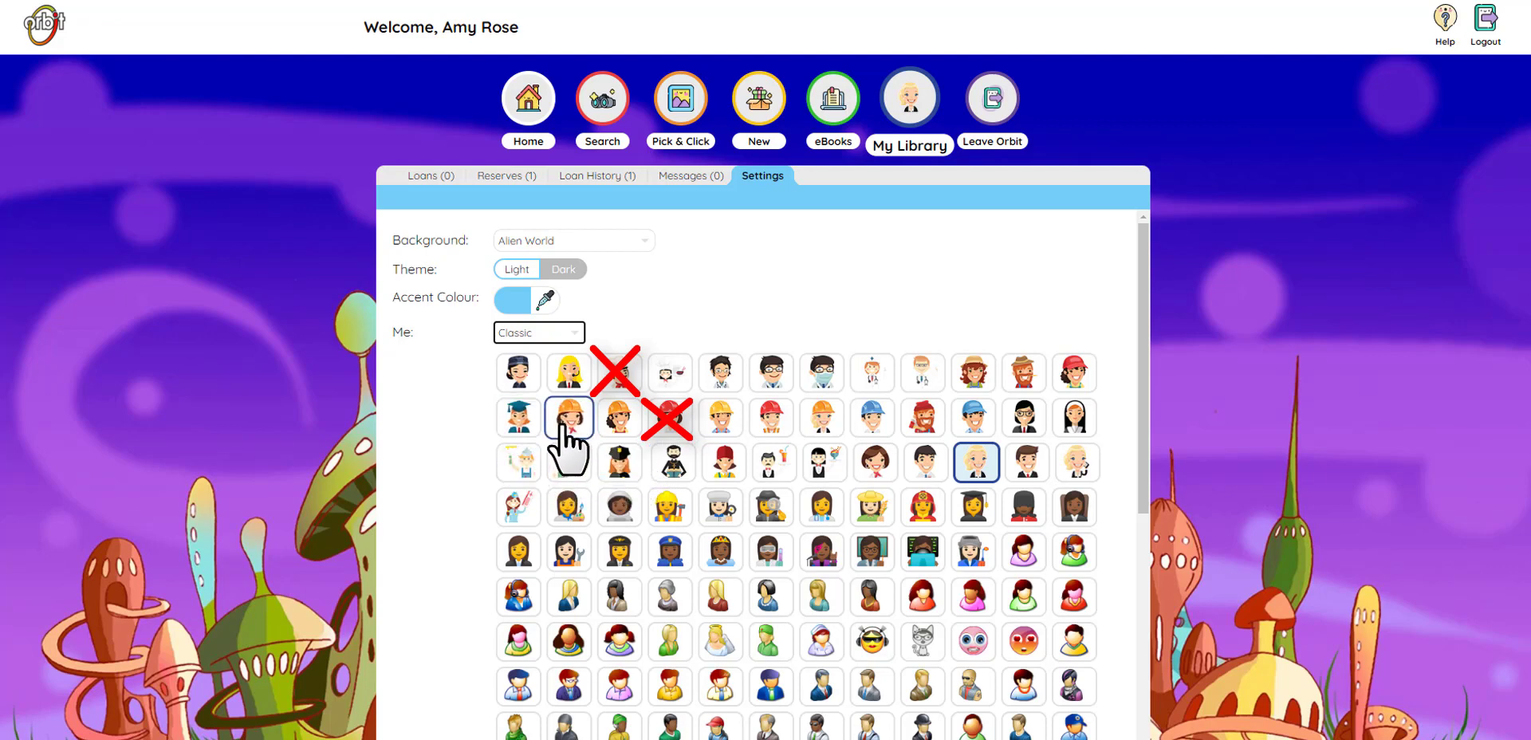
click(577, 329)
click(548, 434)
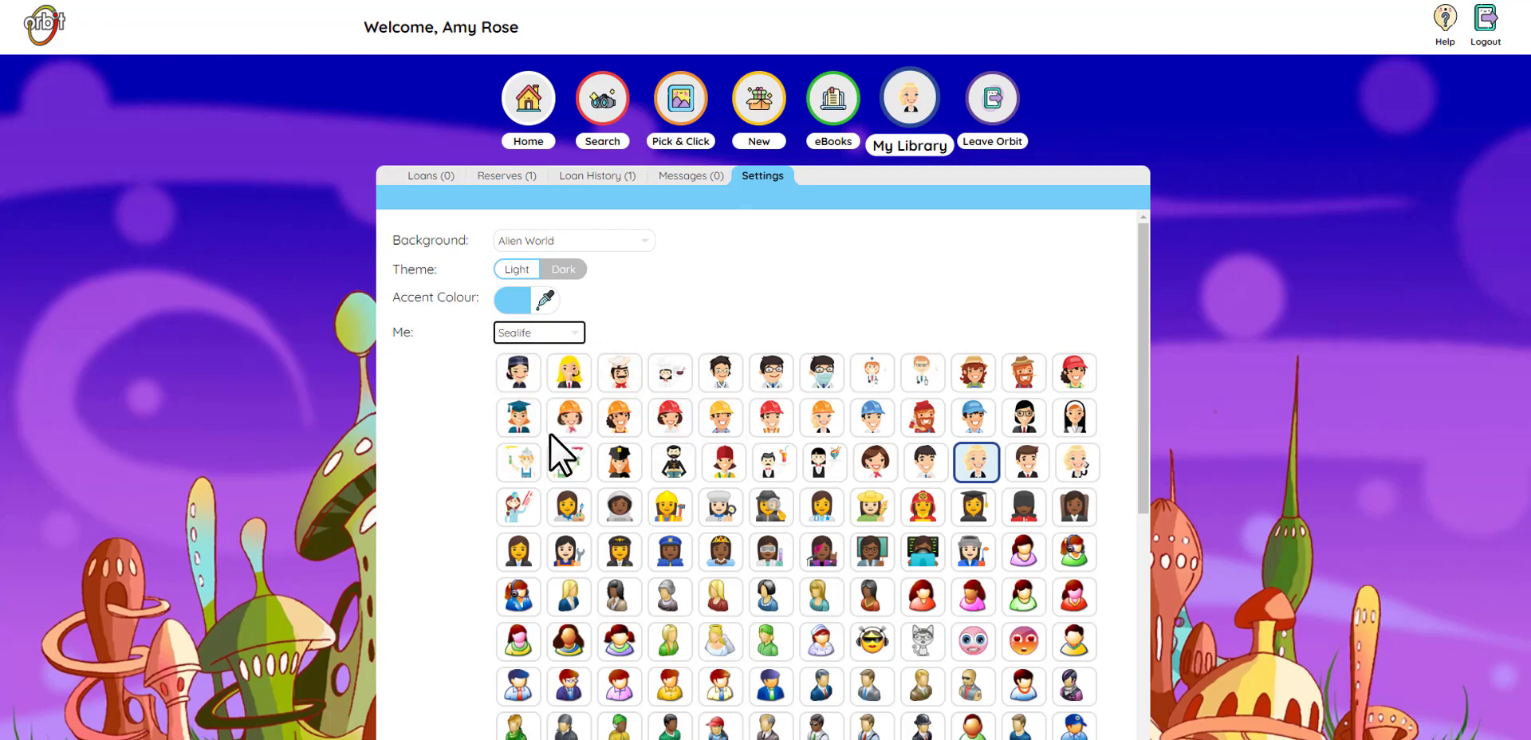
click(571, 372)
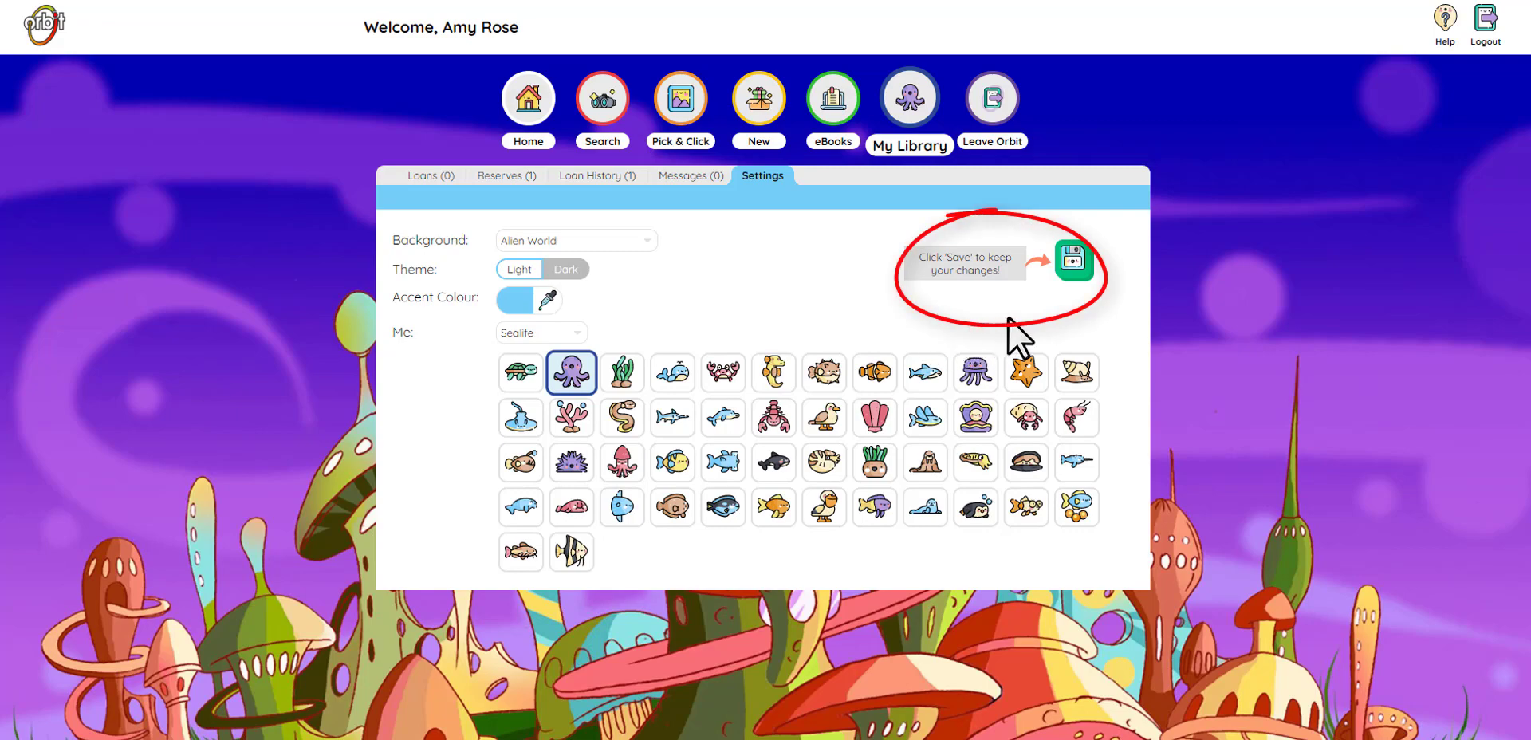
click(1072, 260)
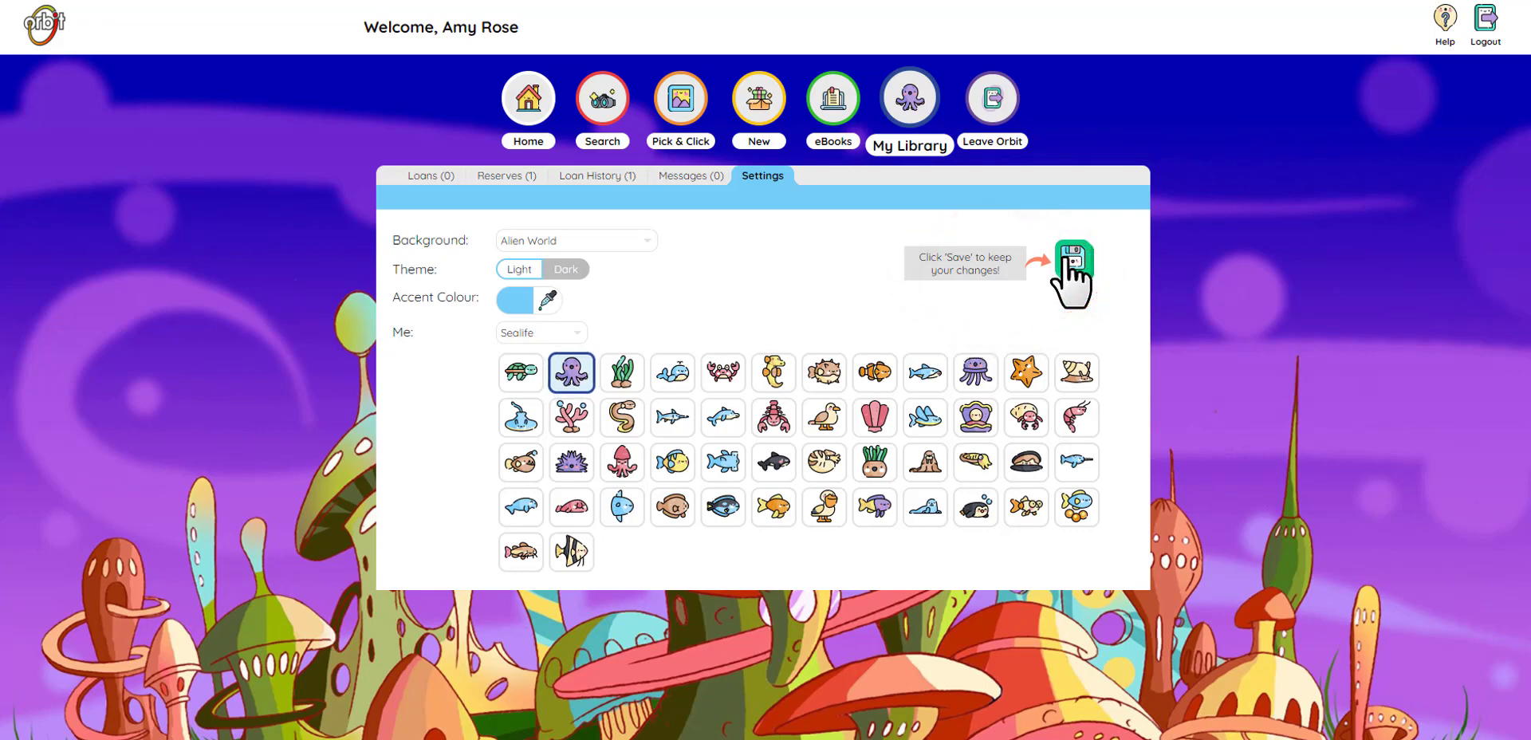